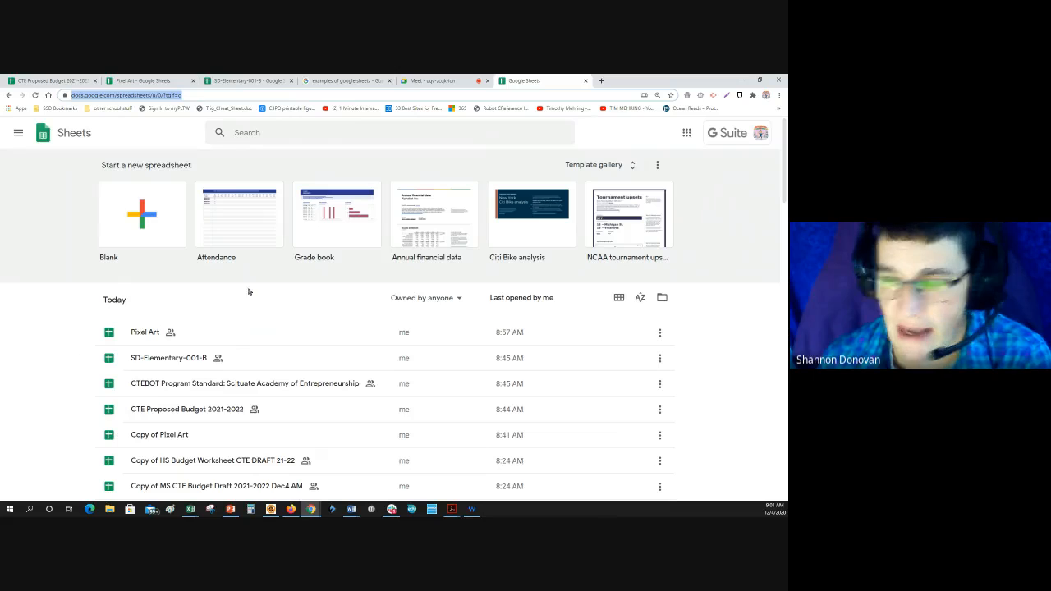
# Look through the recent spreadsheets list and create a new blank spreadsheet
pyautogui.scroll(-5, 230, 349)
pyautogui.scroll(-6, 242, 412)
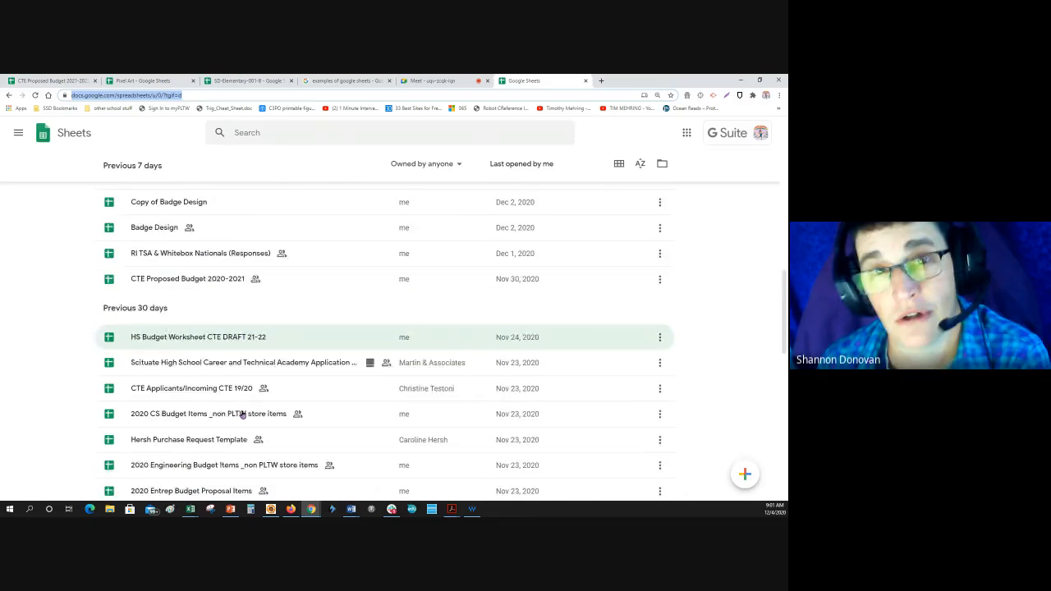
pyautogui.scroll(7, 242, 414)
pyautogui.scroll(2, 242, 415)
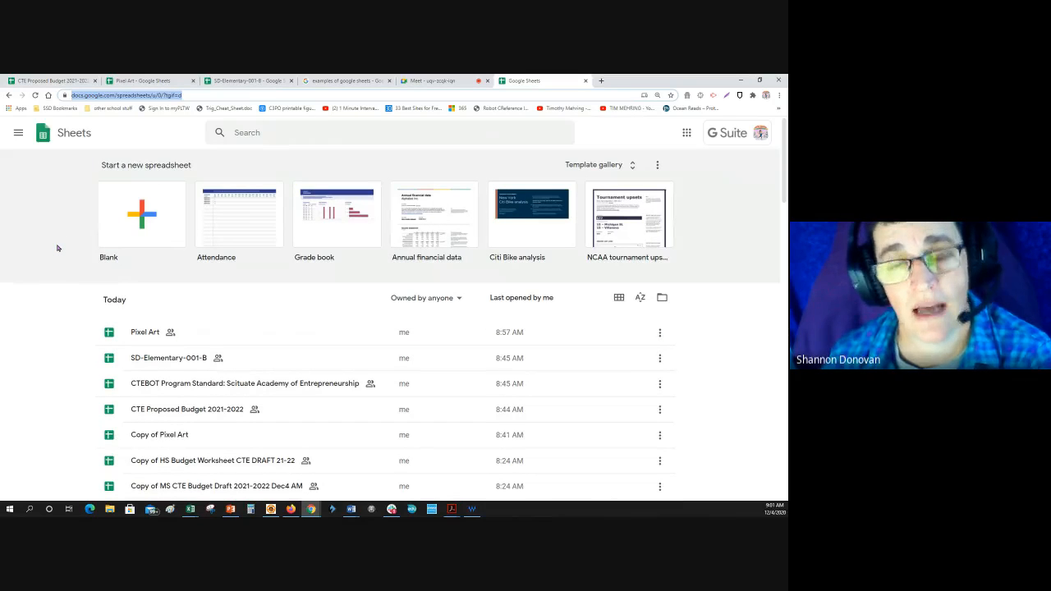
pyautogui.click(141, 217)
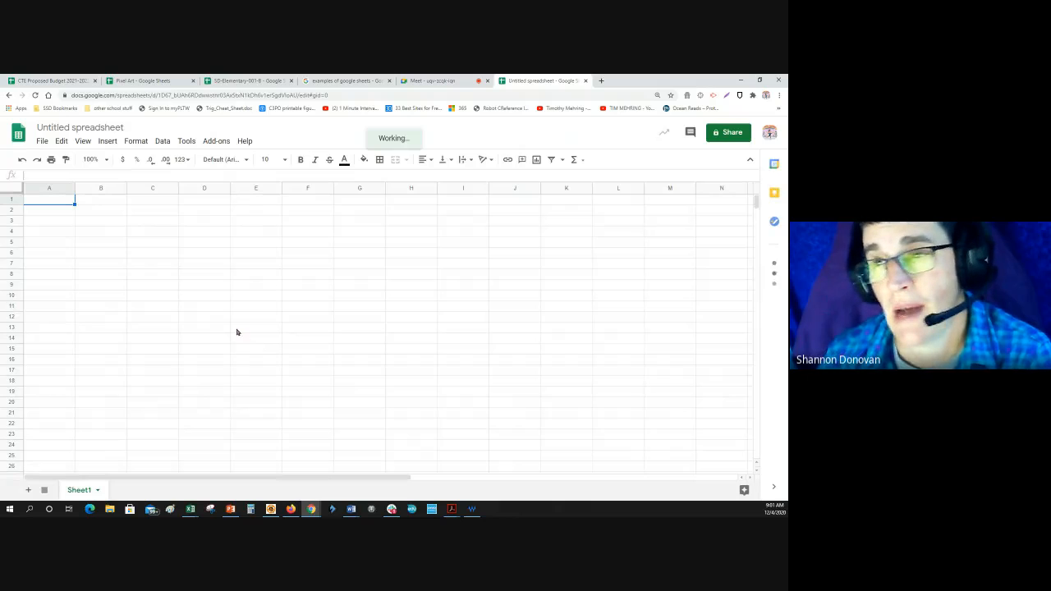
# Examine the image search results for "examples of google sheets" to see different kinds of spreadsheets
pyautogui.click(334, 82)
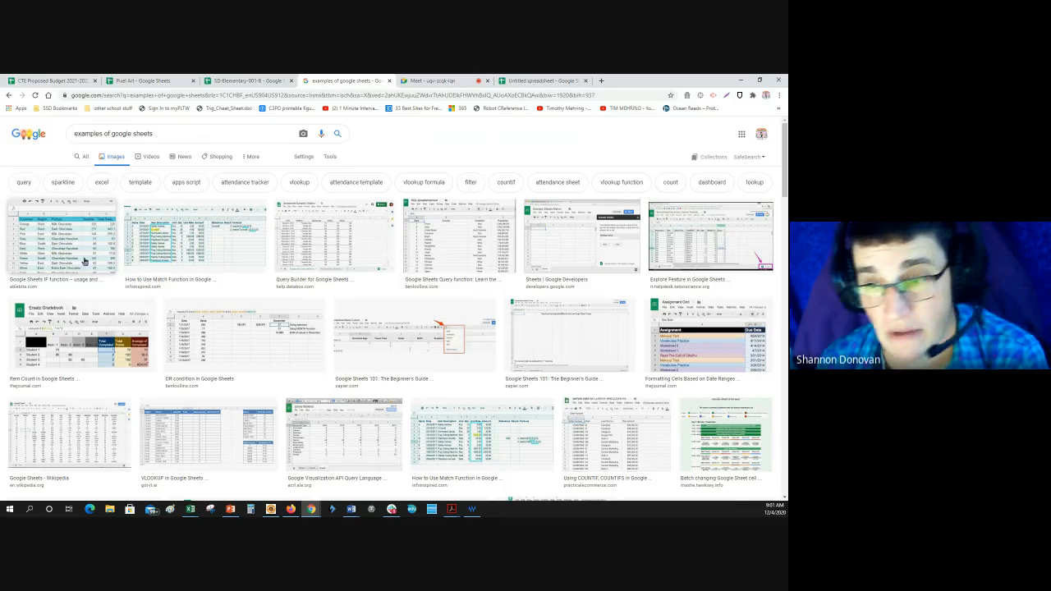
pyautogui.scroll(-3, 472, 269)
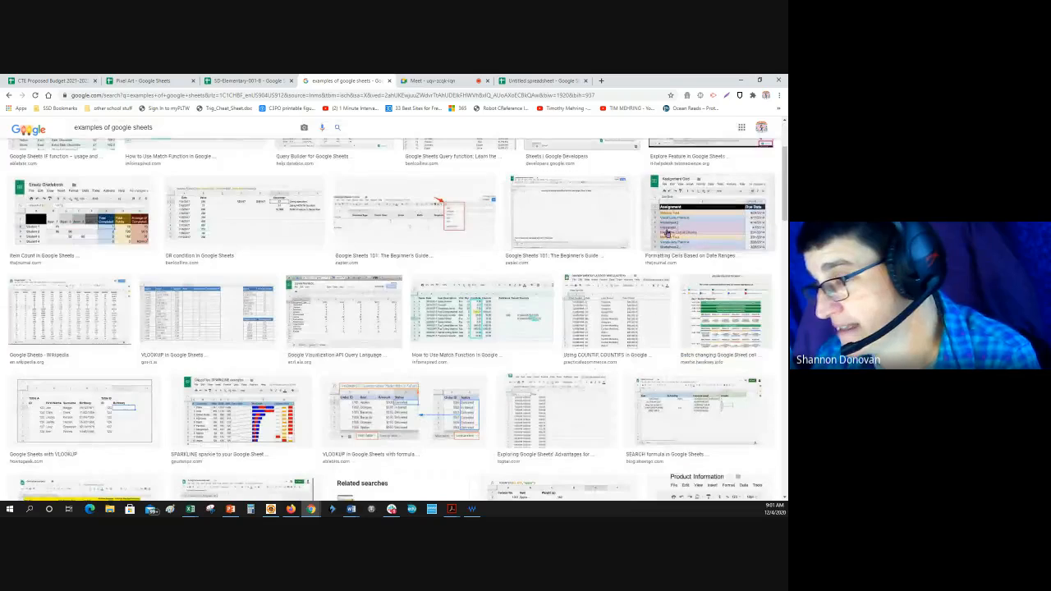
pyautogui.scroll(-5, 534, 304)
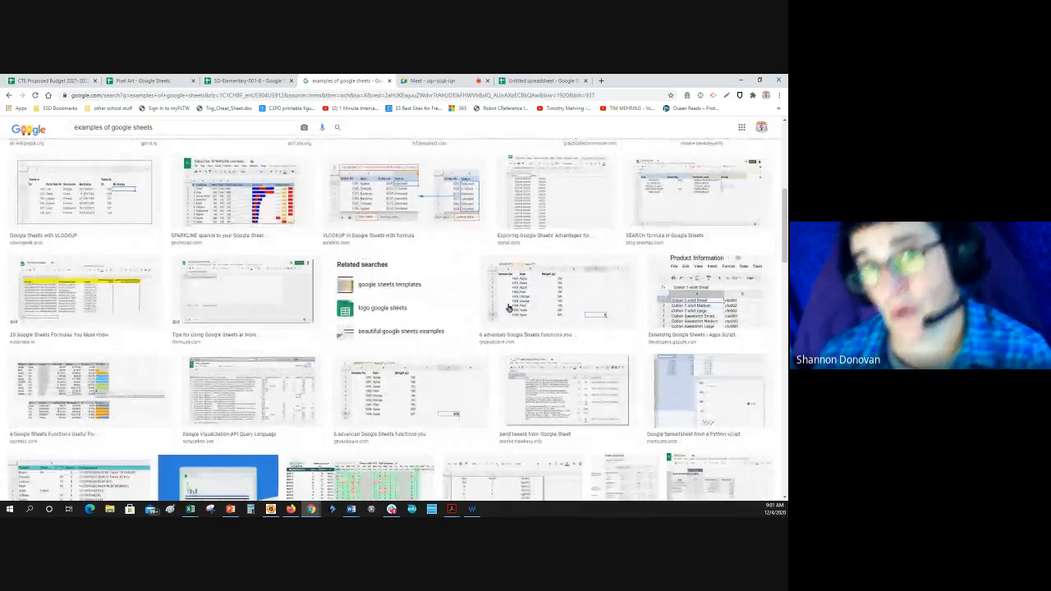
pyautogui.scroll(-3, 513, 303)
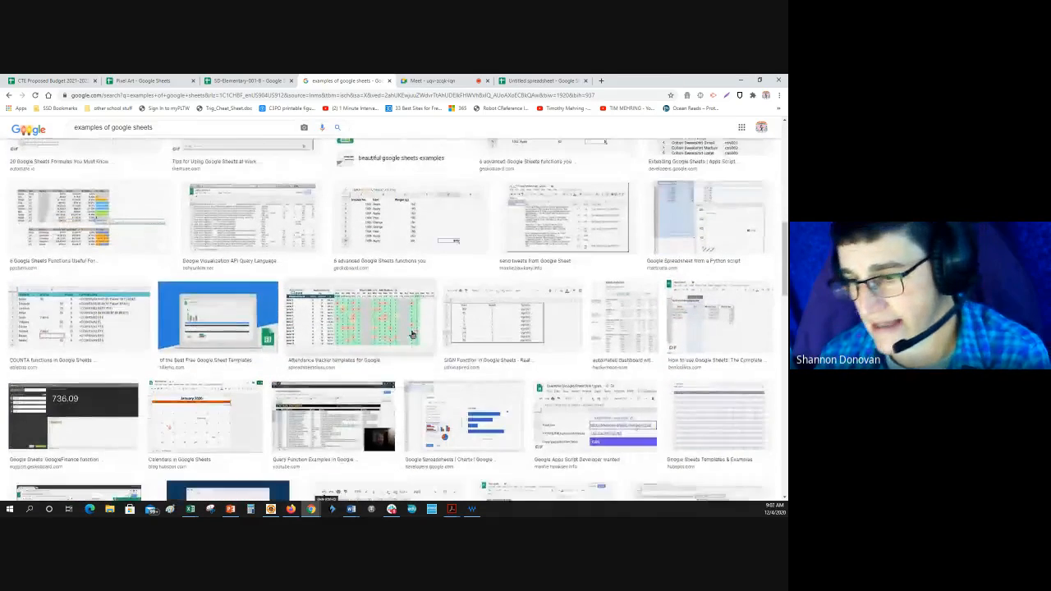
pyautogui.scroll(-2, 394, 344)
pyautogui.scroll(-2, 347, 371)
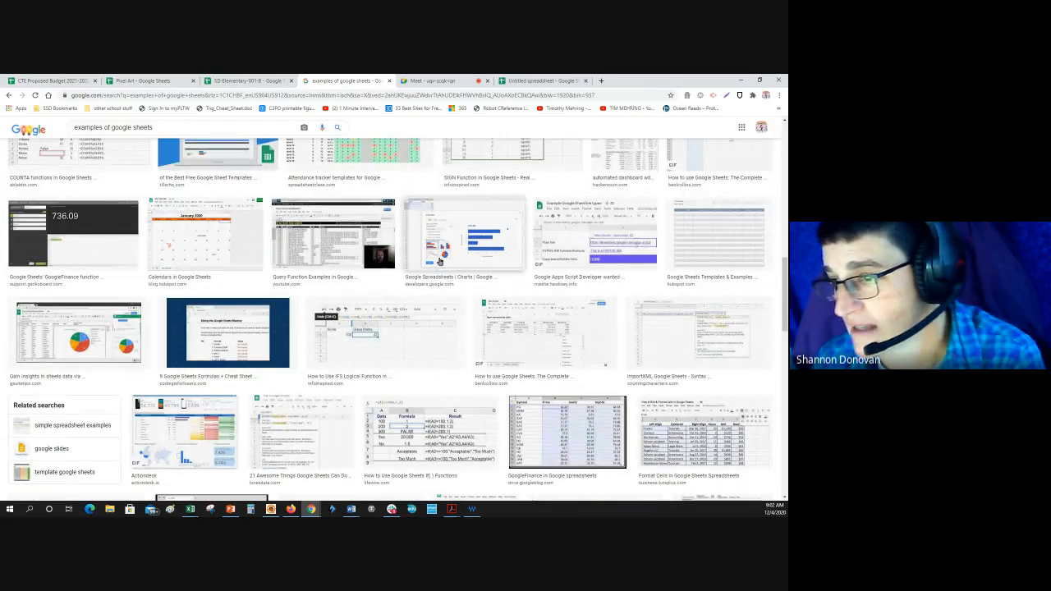
pyautogui.scroll(-3, 496, 238)
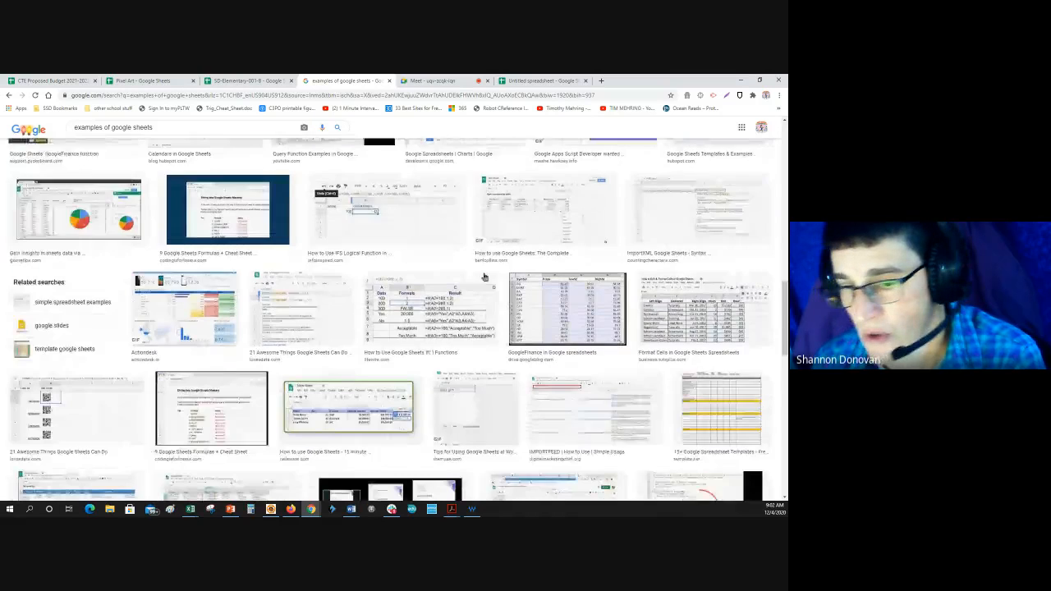
pyautogui.scroll(-10, 484, 278)
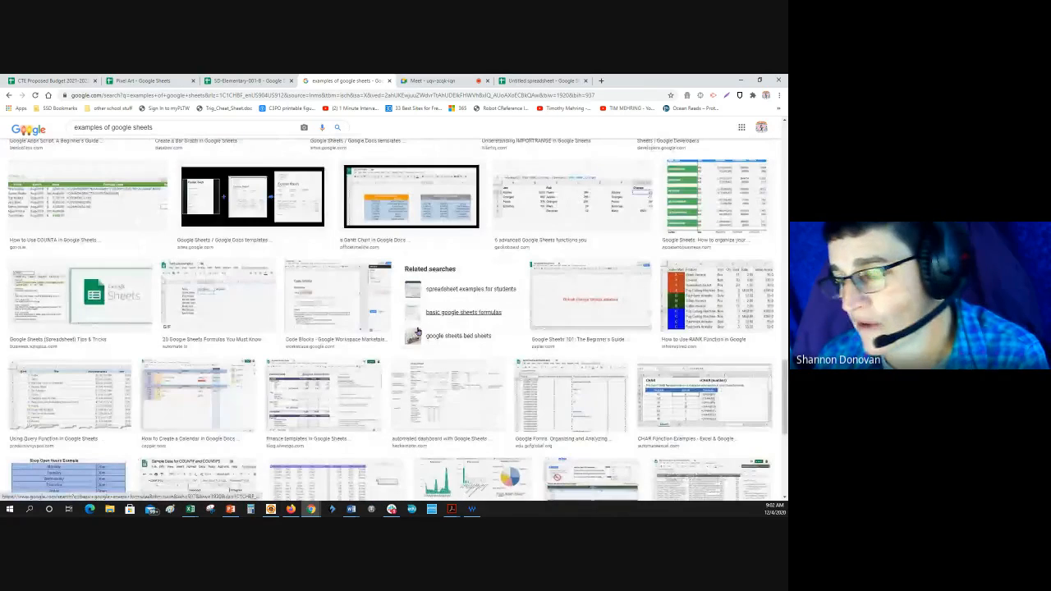
pyautogui.scroll(-3, 458, 355)
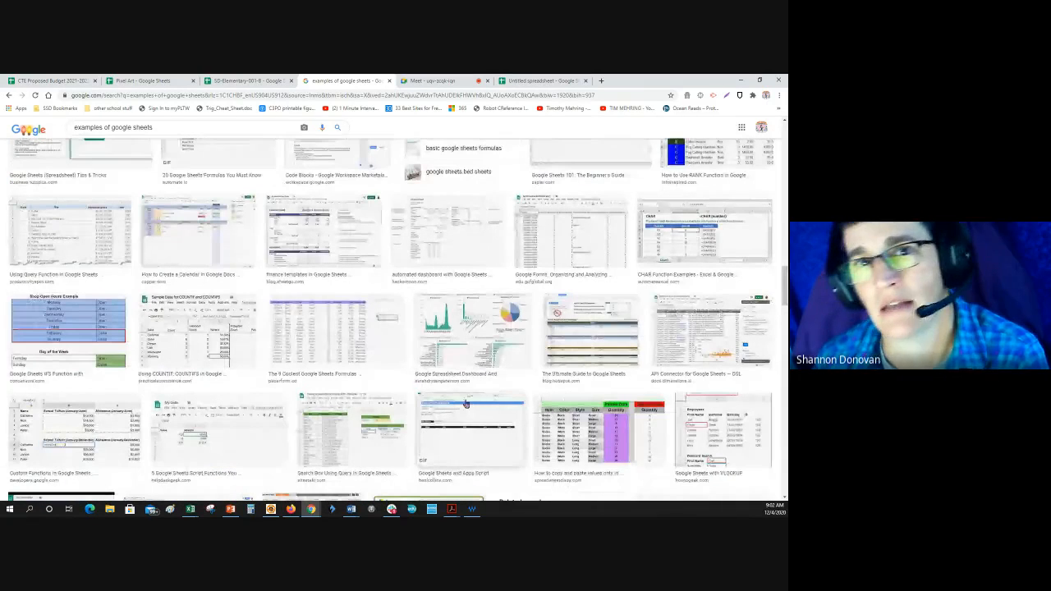
pyautogui.scroll(3, 446, 386)
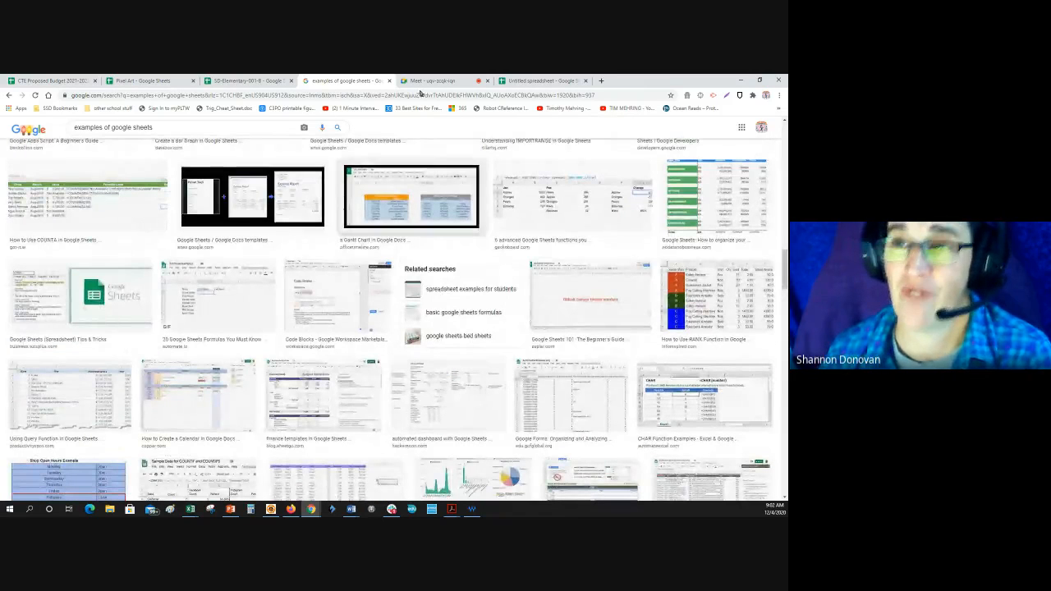
# In the Pixel Art spreadsheet, enter 7 in every cell from E3 down to E16 to draw a purple vertical bar
pyautogui.click(138, 81)
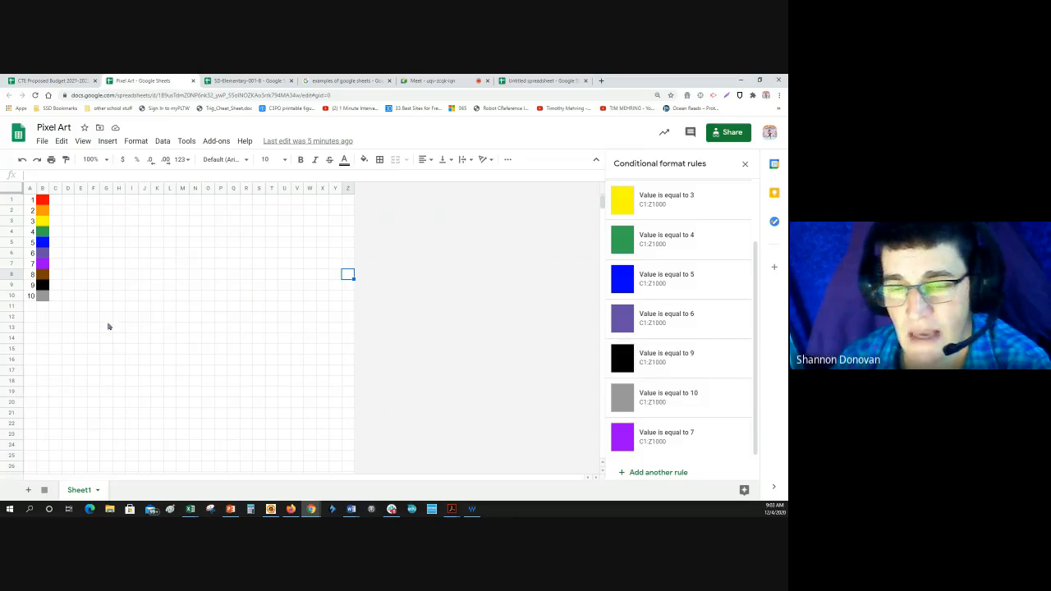
pyautogui.click(80, 223)
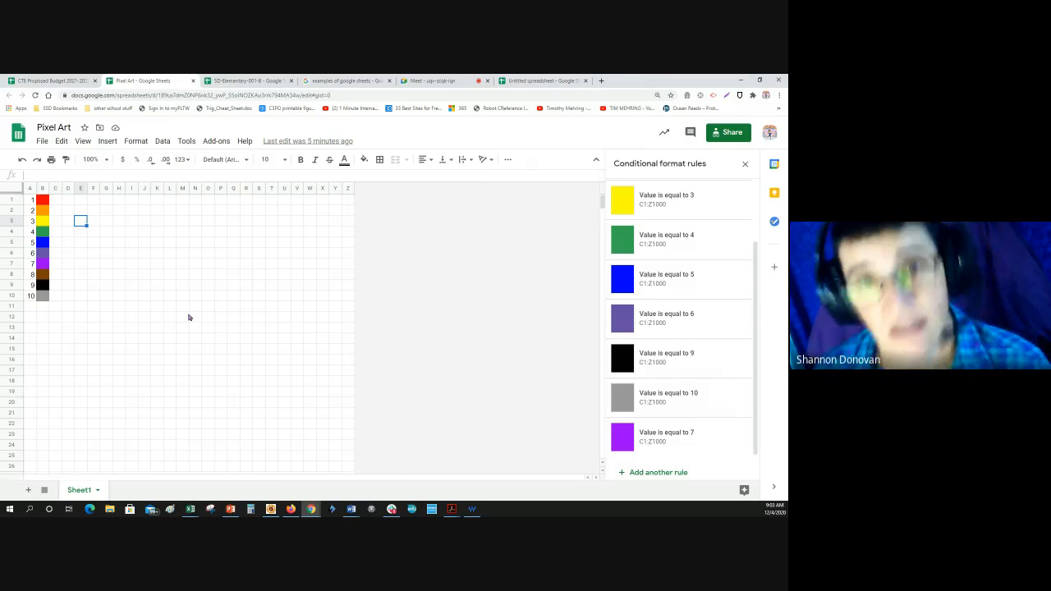
pyautogui.write('7')
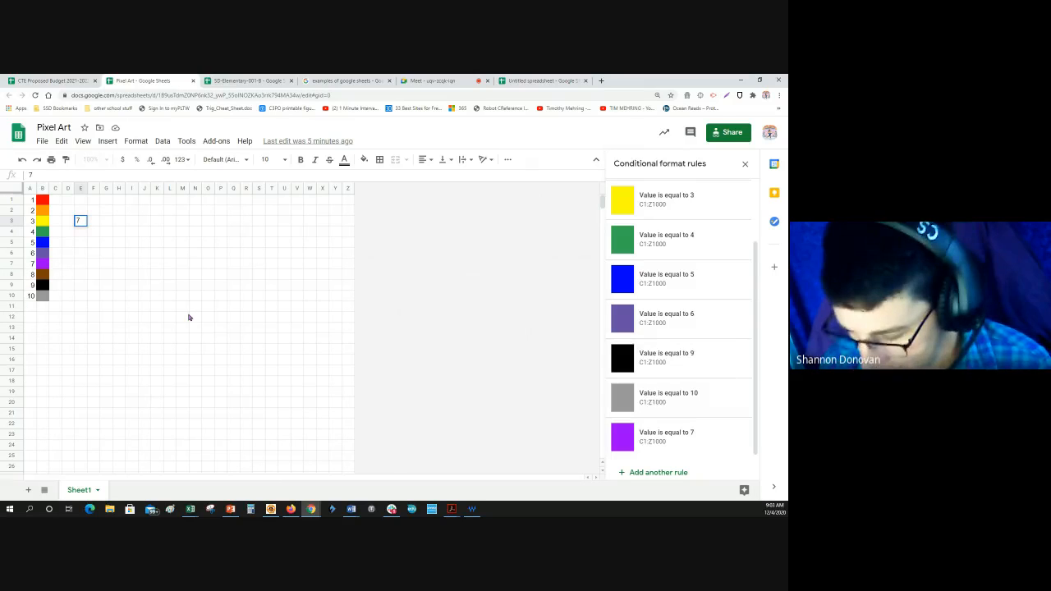
pyautogui.press('Return')
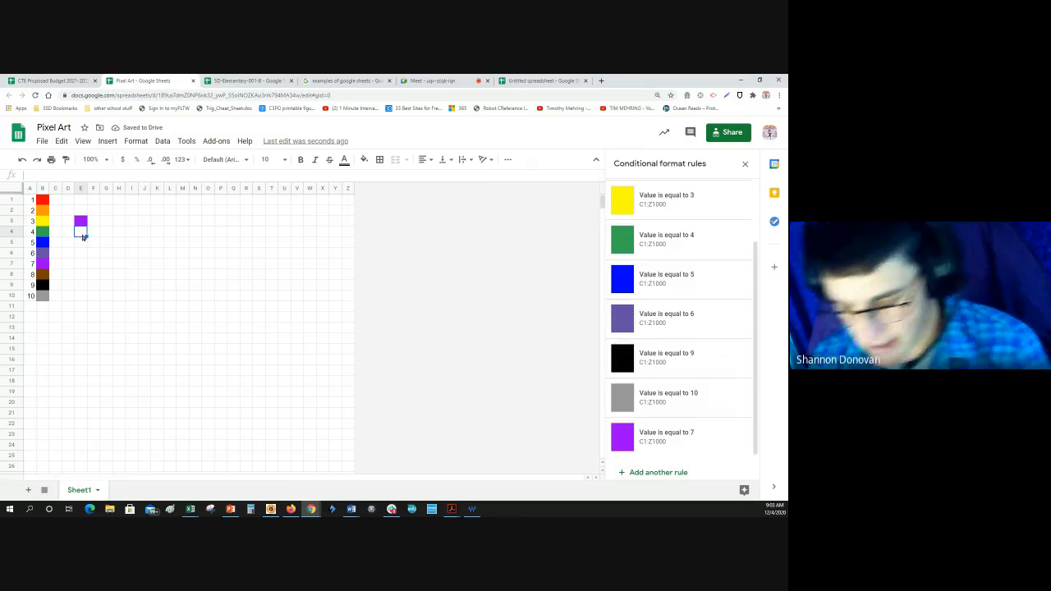
pyautogui.write('7')
pyautogui.press('Return')
pyautogui.write('7')
pyautogui.press('Return')
pyautogui.write('7')
pyautogui.press('Return')
pyautogui.write('7')
pyautogui.press('Return')
pyautogui.write('7 7 7 7 7 7 7 7 7')
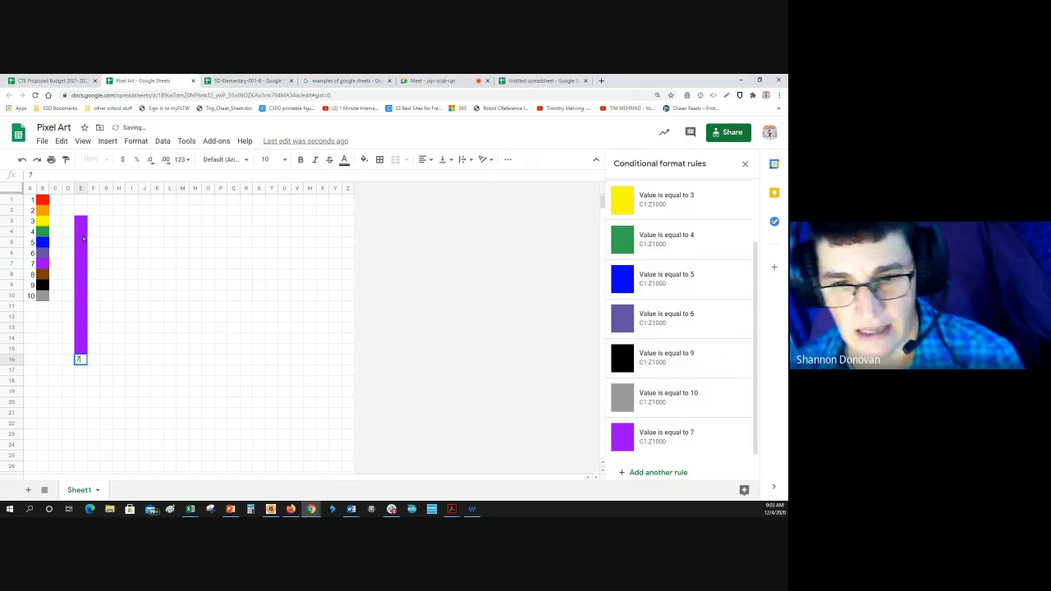
# Enter 7 in cells F3, G3, H3 and I3 to extend the purple shape along row 3
pyautogui.click(96, 222)
pyautogui.write('7')
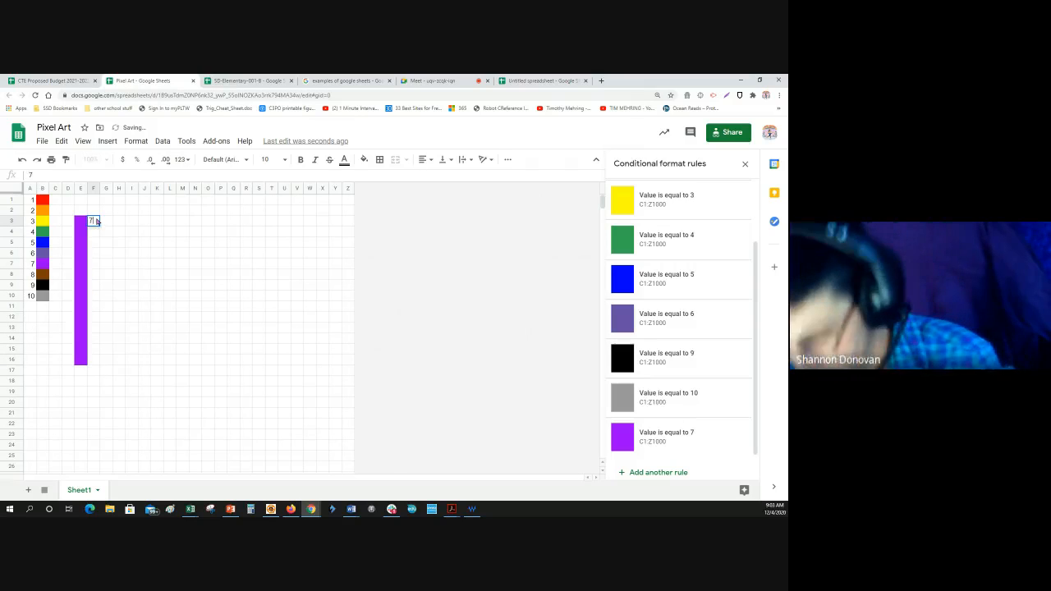
pyautogui.press('Return')
pyautogui.click(108, 223)
pyautogui.write('7')
pyautogui.press('Return')
pyautogui.click(119, 222)
pyautogui.write('7')
pyautogui.press('Return')
pyautogui.click(135, 222)
pyautogui.write('7')
pyautogui.press('Return')
# Enter 7 in cells J4 and K5 to continue the purple outline diagonally downward
pyautogui.click(145, 234)
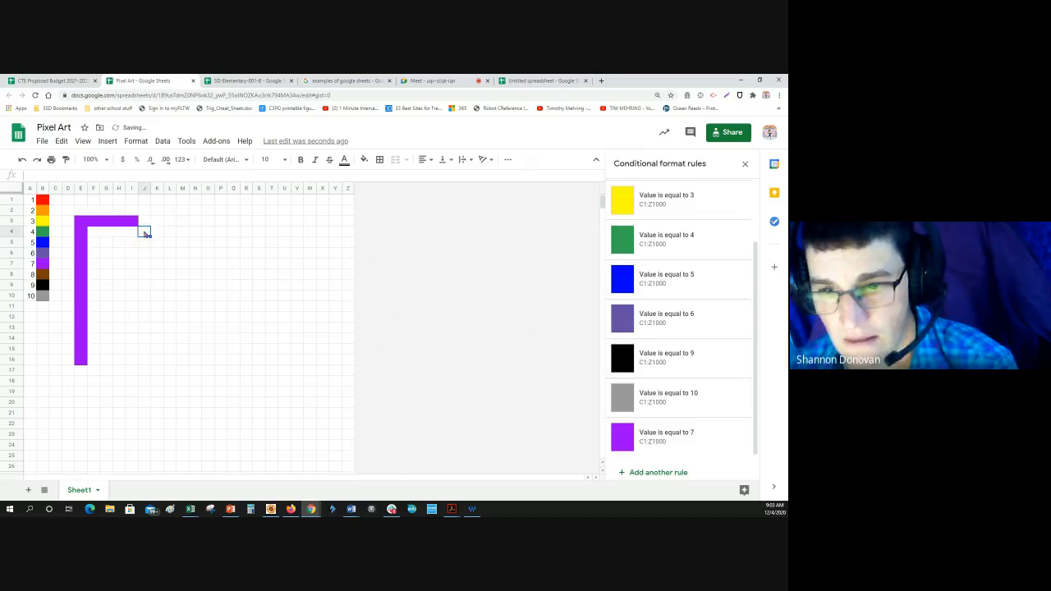
pyautogui.write('7')
pyautogui.press('Return')
pyautogui.click(157, 244)
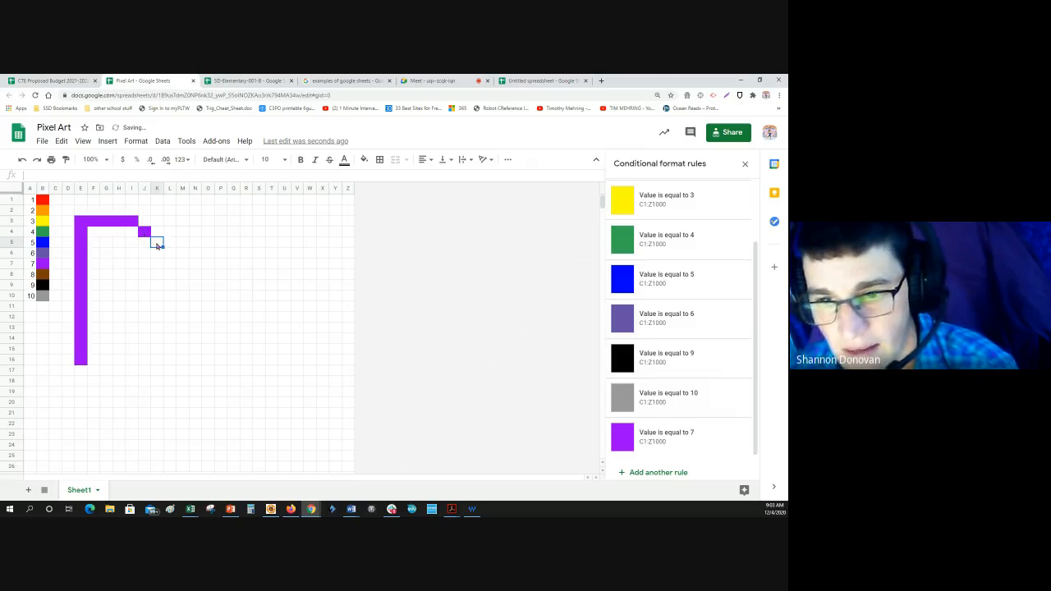
pyautogui.write('7')
pyautogui.press('Return')
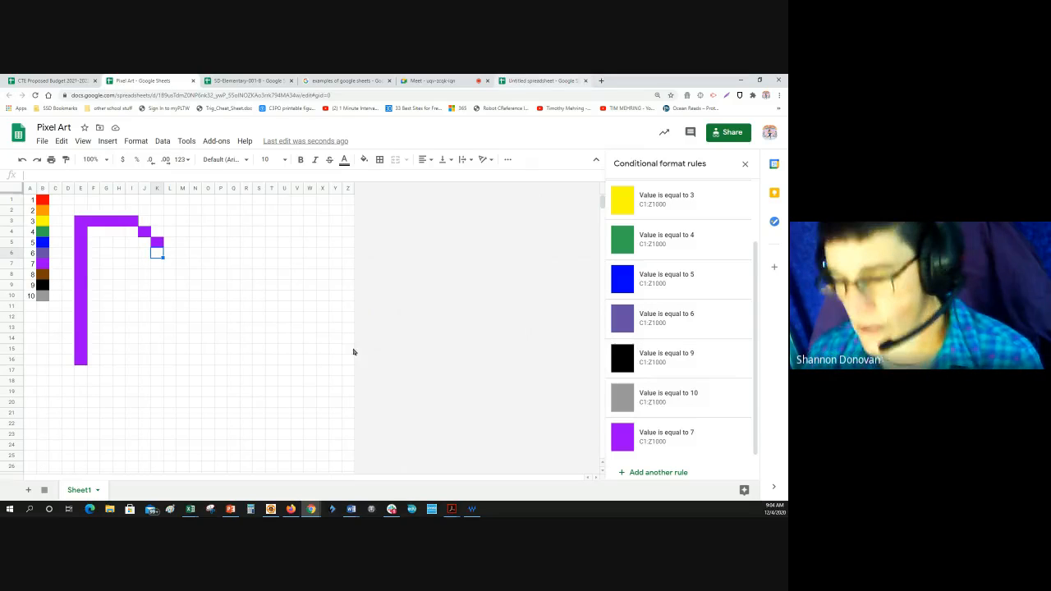
# Switch to the Word document, follow its Pixel Art copy link and make a copy of the spreadsheet
pyautogui.click(351, 509)
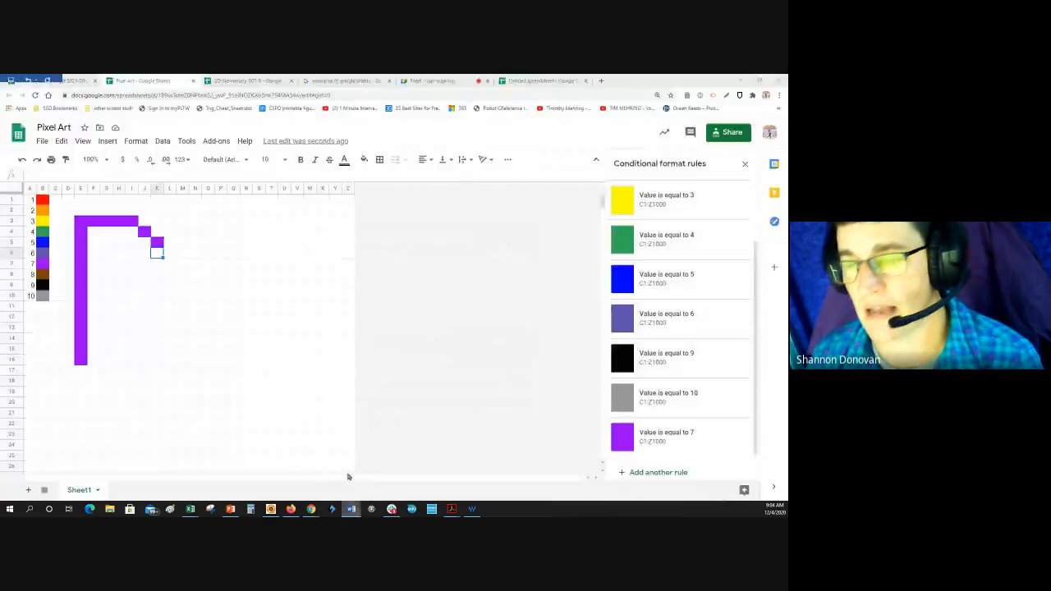
pyautogui.click(369, 475)
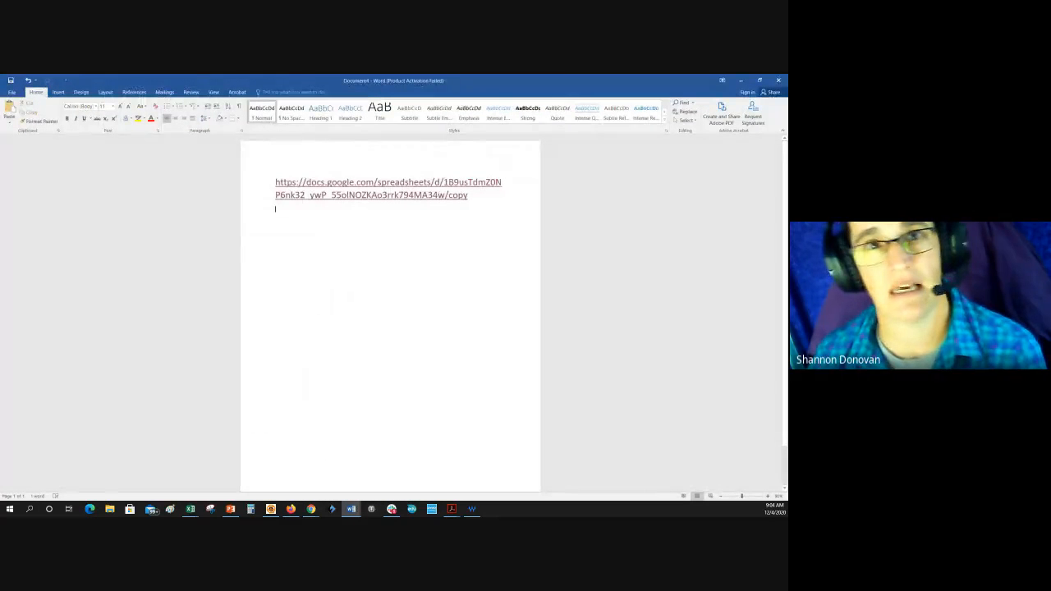
pyautogui.click(360, 182)
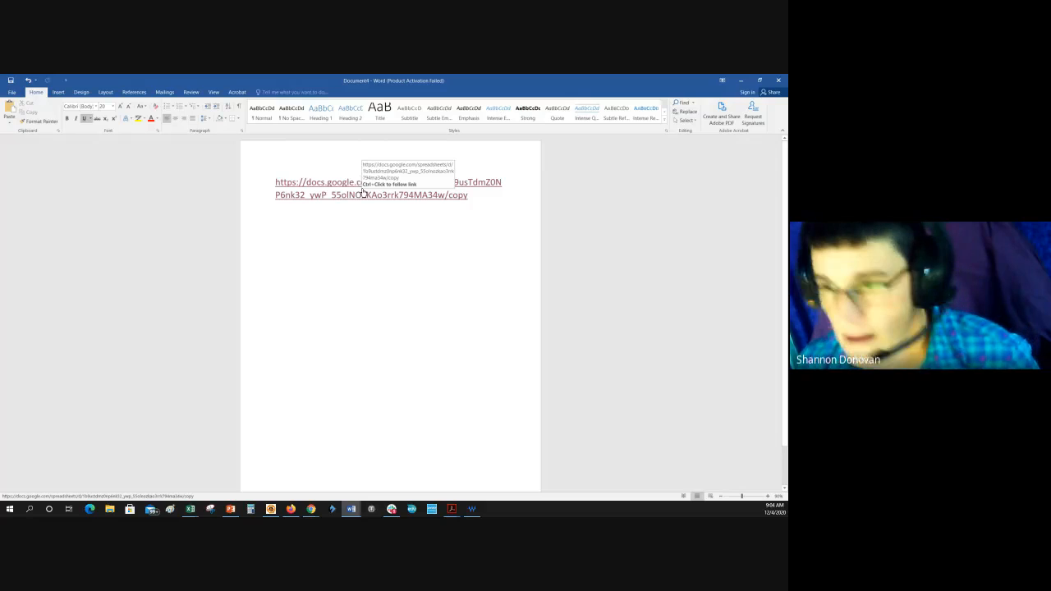
pyautogui.click(362, 195)
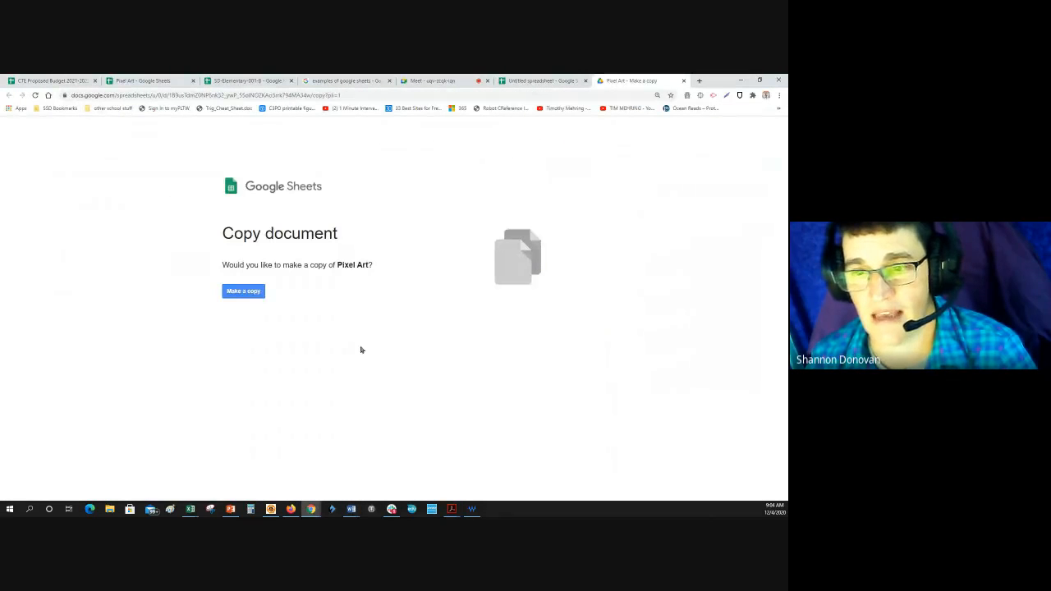
pyautogui.click(242, 292)
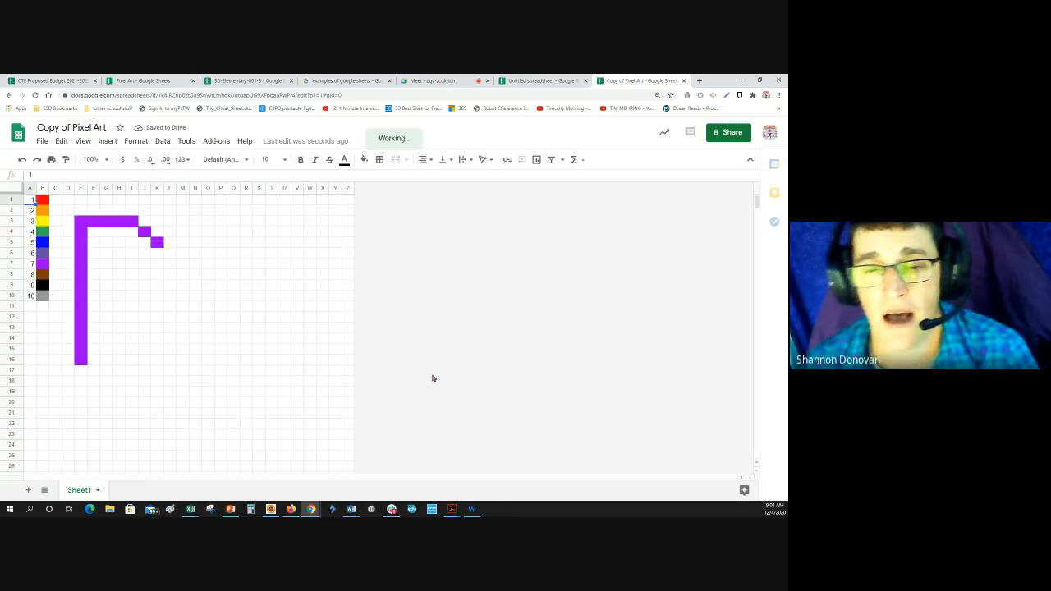
# Clear the purple drawing from the copied spreadsheet by deleting the contents of D2:O17
pyautogui.click(200, 385)
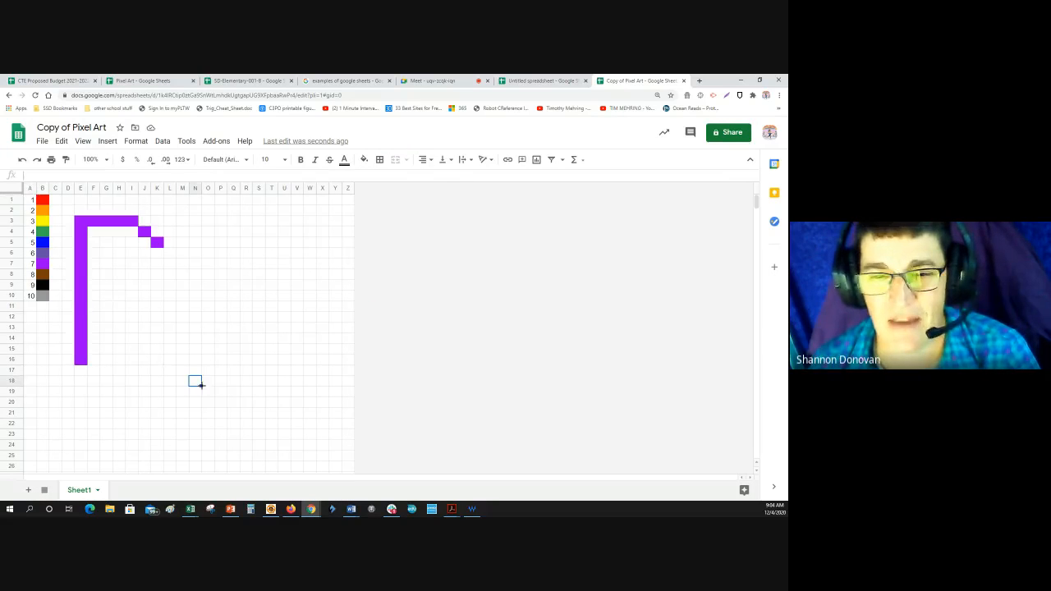
pyautogui.moveTo(68, 210); pyautogui.dragTo(217, 376)
pyautogui.press('Delete')
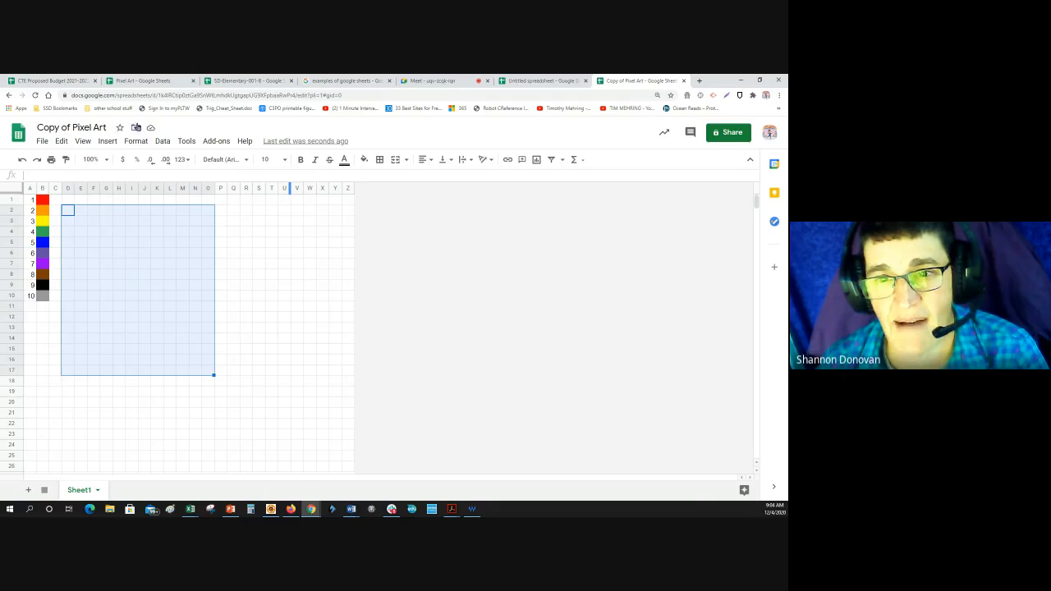
pyautogui.click(135, 128)
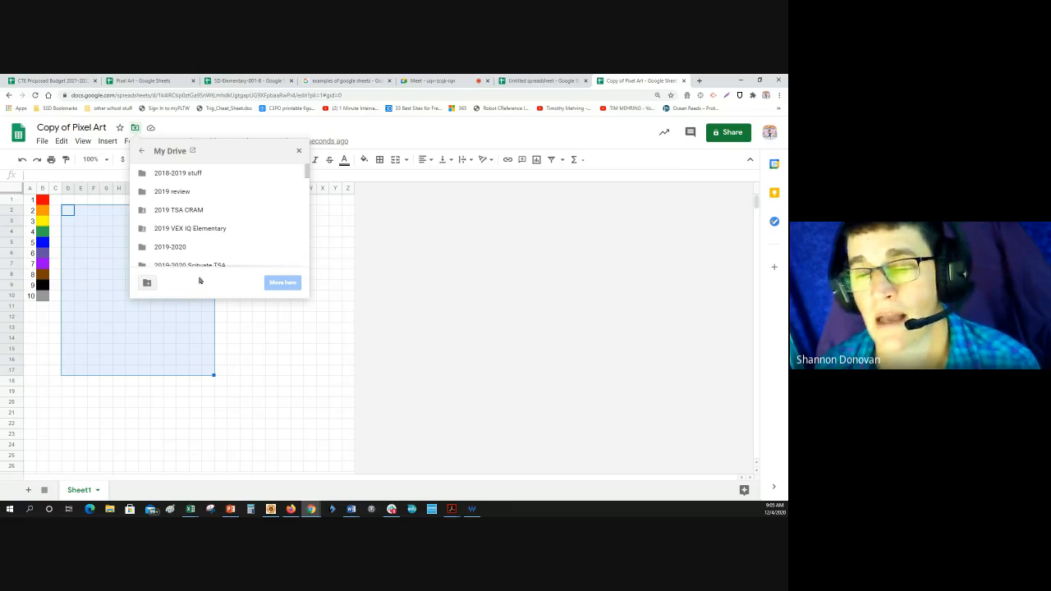
pyautogui.click(148, 283)
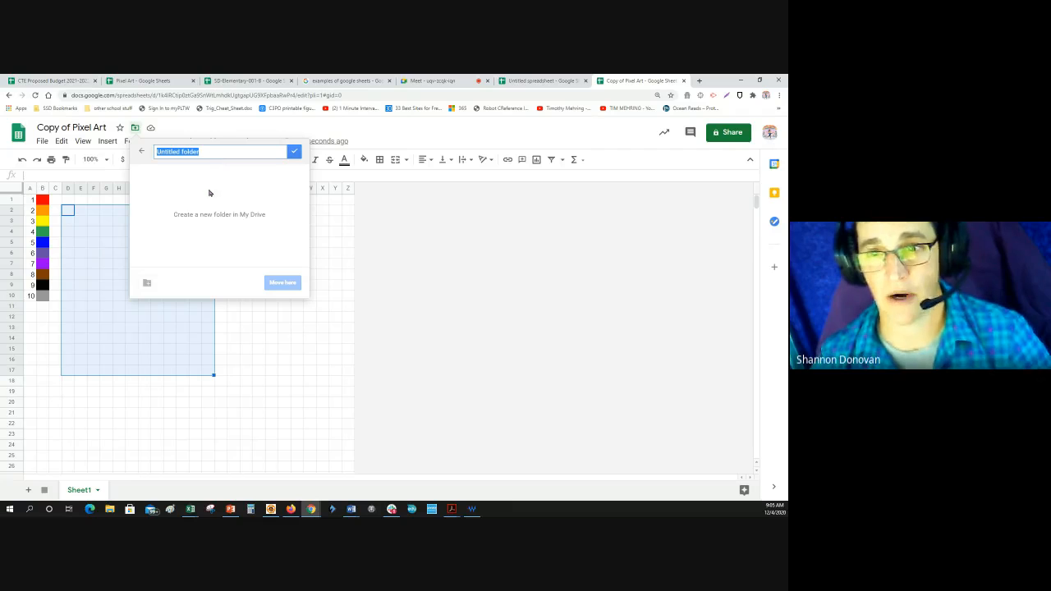
pyautogui.click(443, 271)
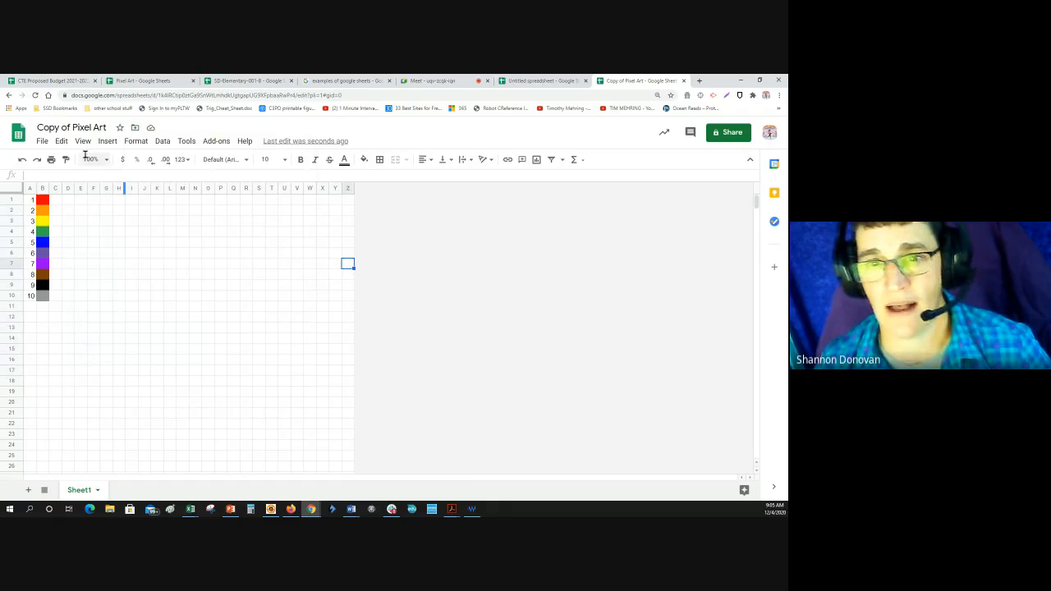
# Create a new My Drive folder named STEAM ART as the move destination for the Pixel Art copy
pyautogui.click(136, 128)
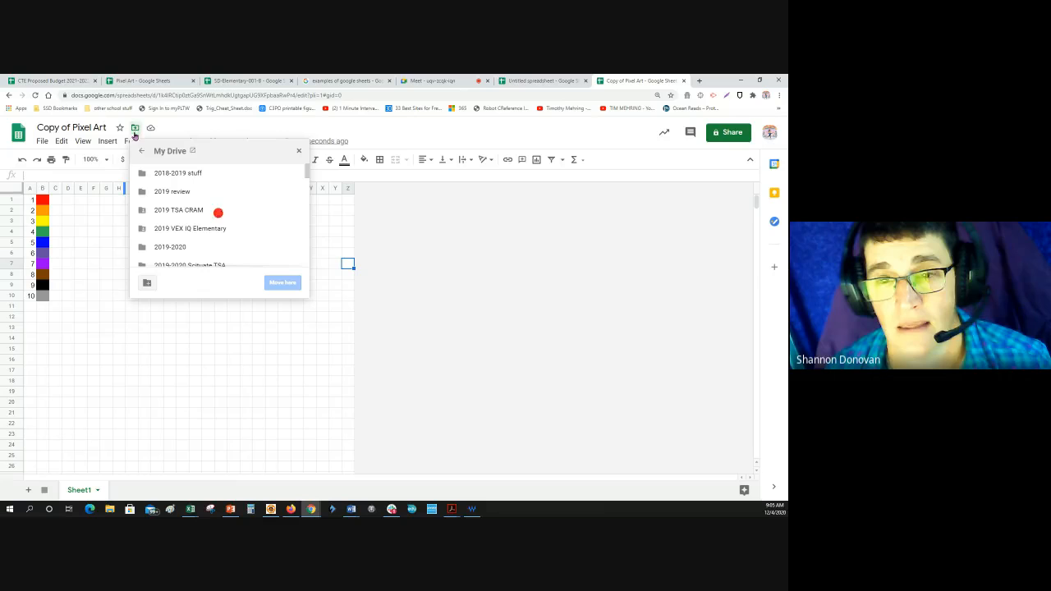
pyautogui.click(146, 283)
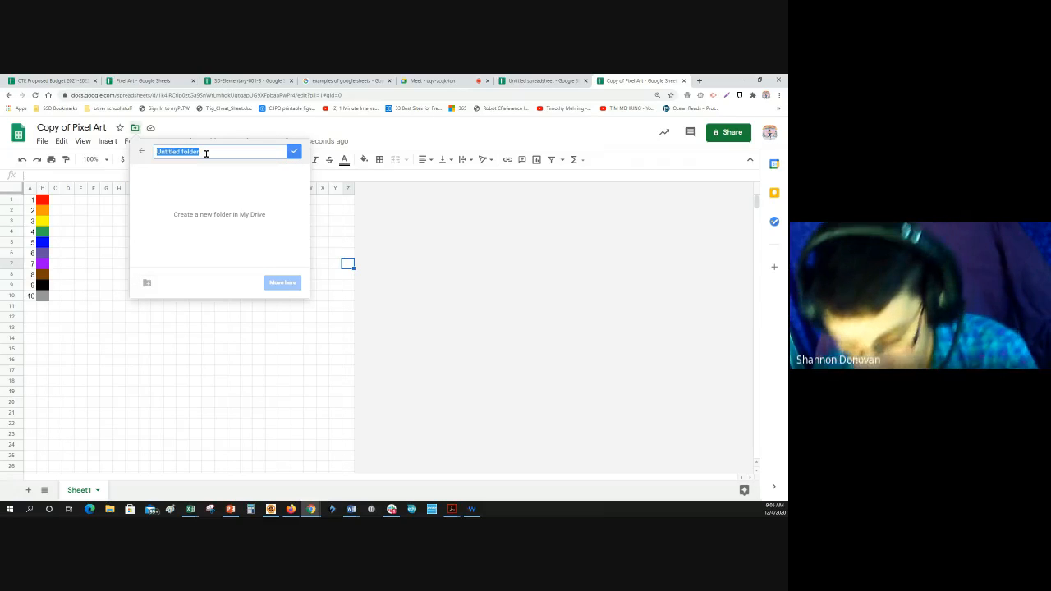
pyautogui.write('STEAM ART')
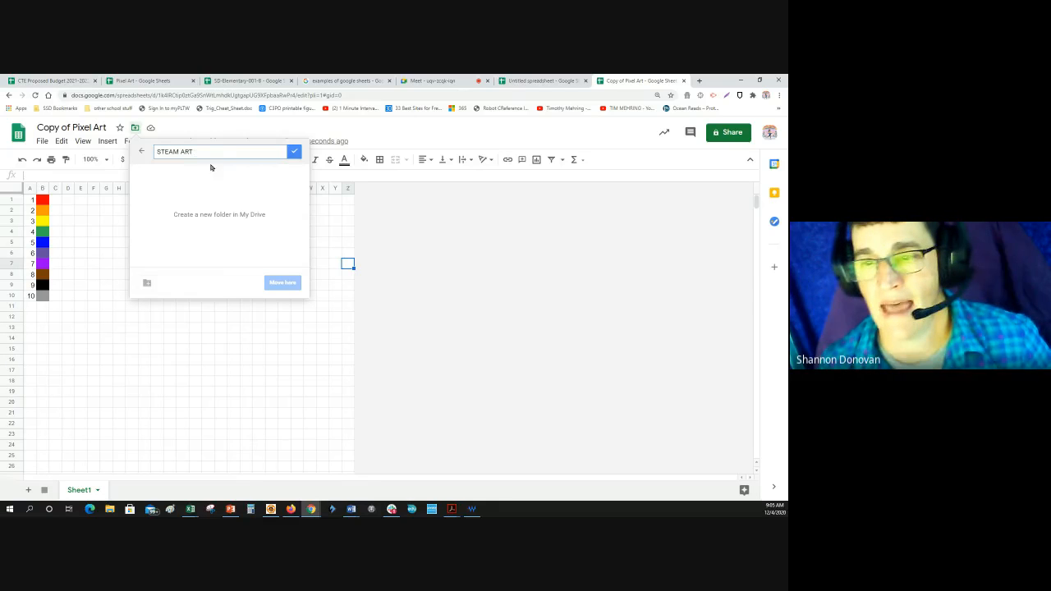
pyautogui.click(293, 152)
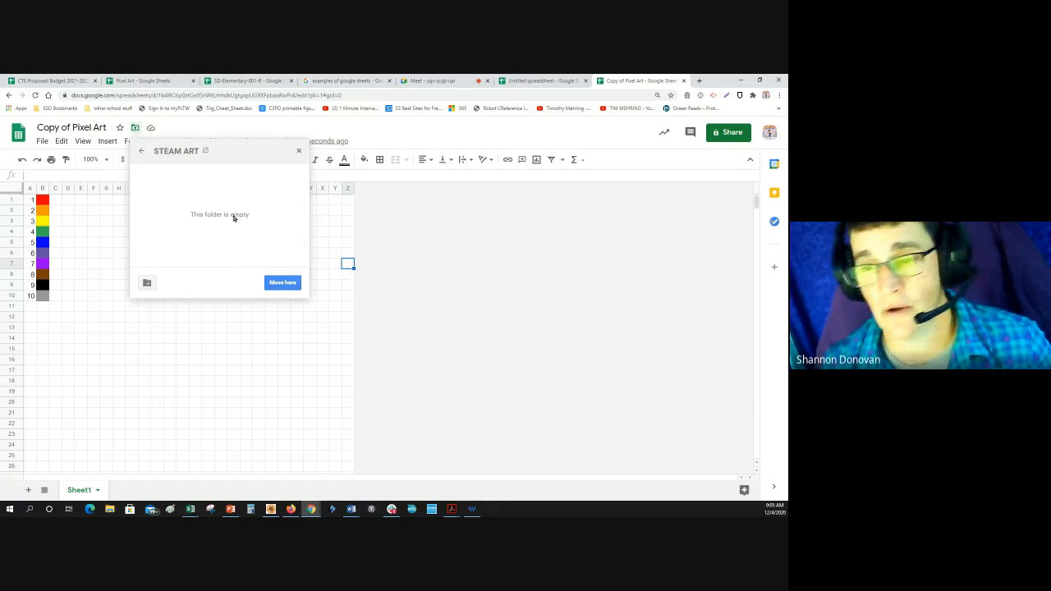
# Move the Pixel Art copy into the STEAM ART folder
pyautogui.click(289, 286)
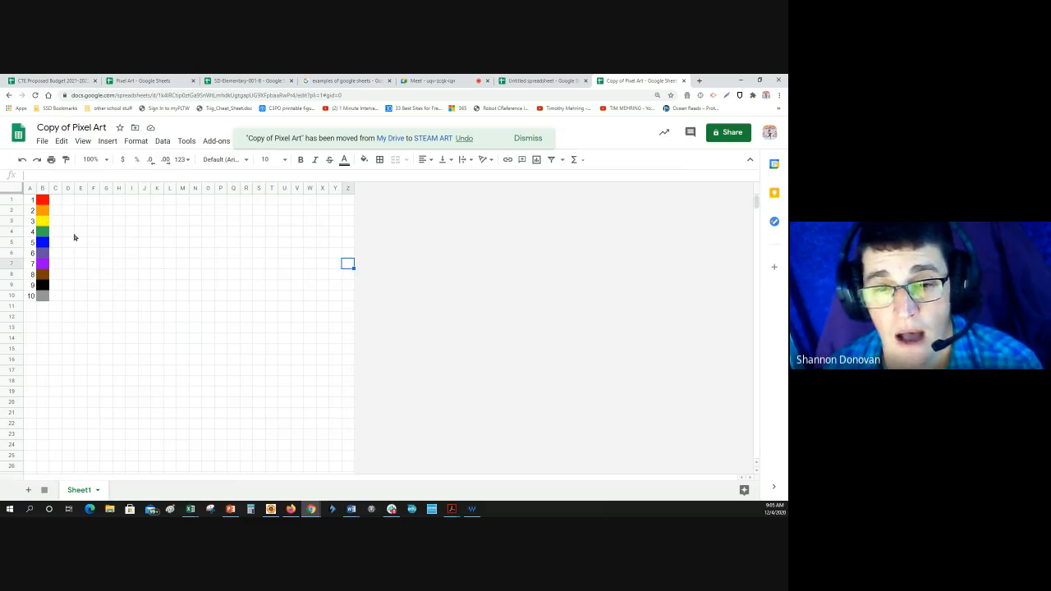
pyautogui.click(159, 253)
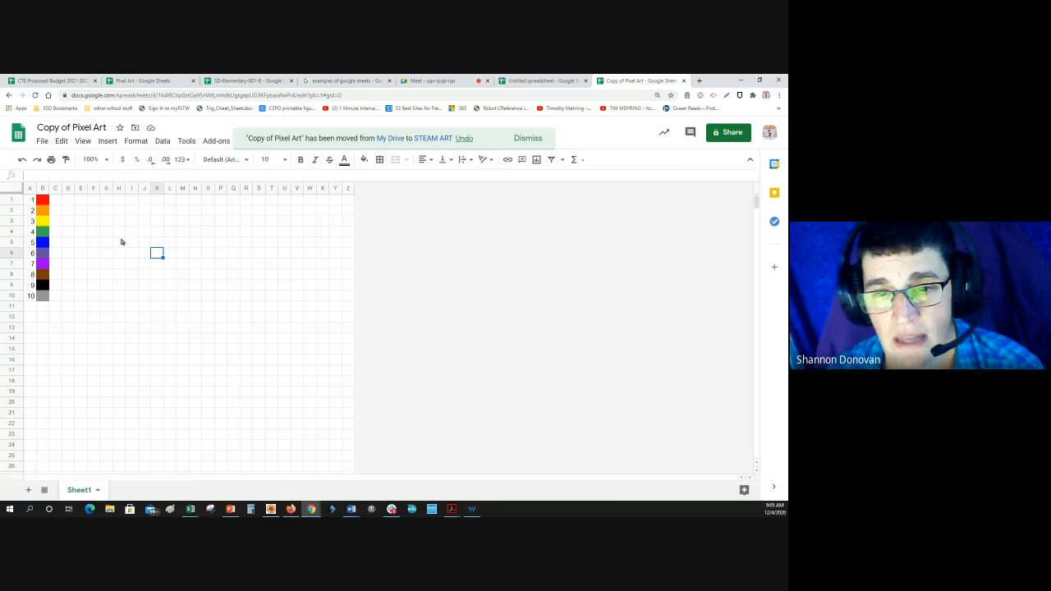
# Enter 3 in cell F3 to make the first yellow pixel of the new drawing
pyautogui.moveTo(92, 221); pyautogui.dragTo(334, 438)
pyautogui.click(188, 264)
pyautogui.click(98, 224)
pyautogui.write('3')
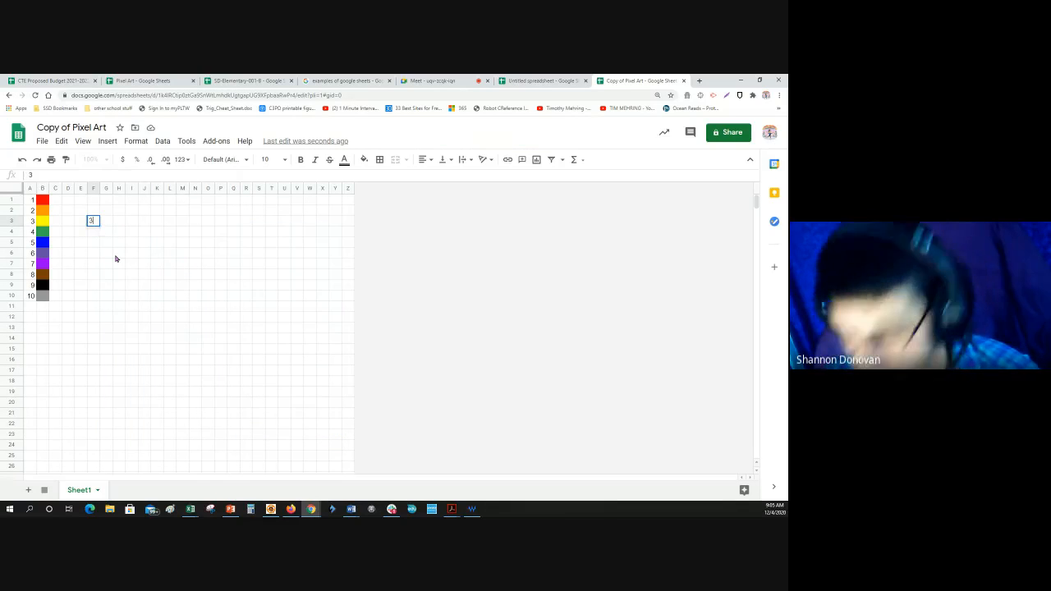
pyautogui.press('Return')
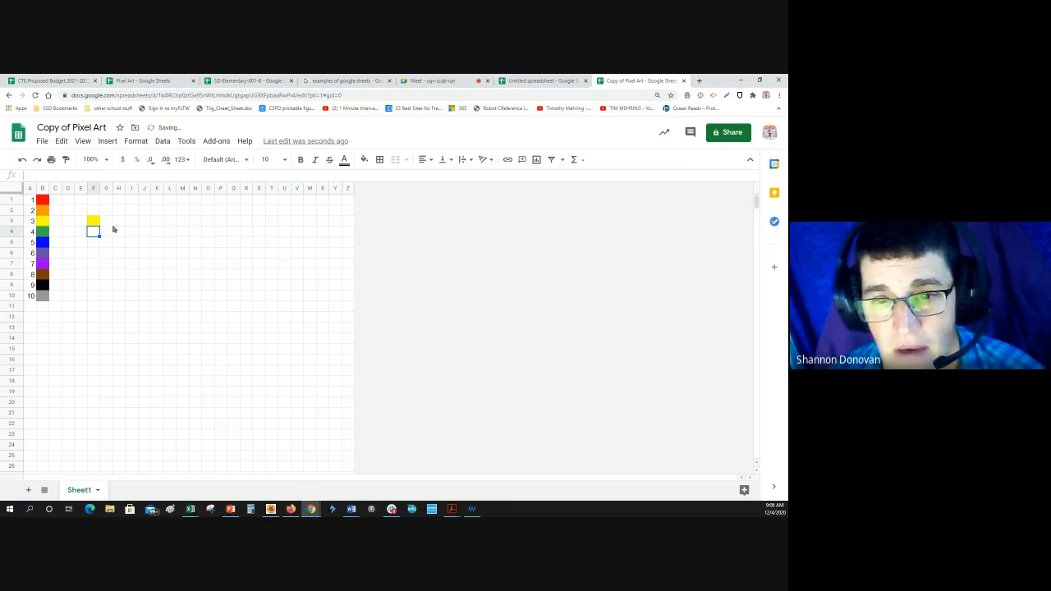
# Copy yellow cell F3 across the range F3:W21 to fill a large yellow face
pyautogui.click(93, 222)
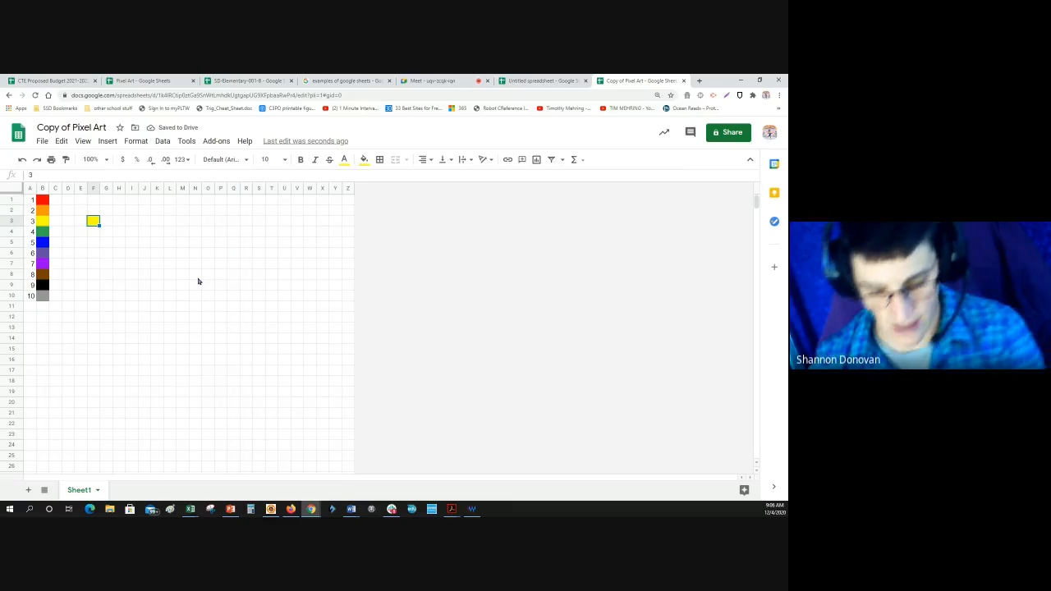
pyautogui.hotkey('ctrl', 'c')
pyautogui.click(224, 320)
pyautogui.click(93, 223)
pyautogui.moveTo(104, 233); pyautogui.dragTo(317, 419)
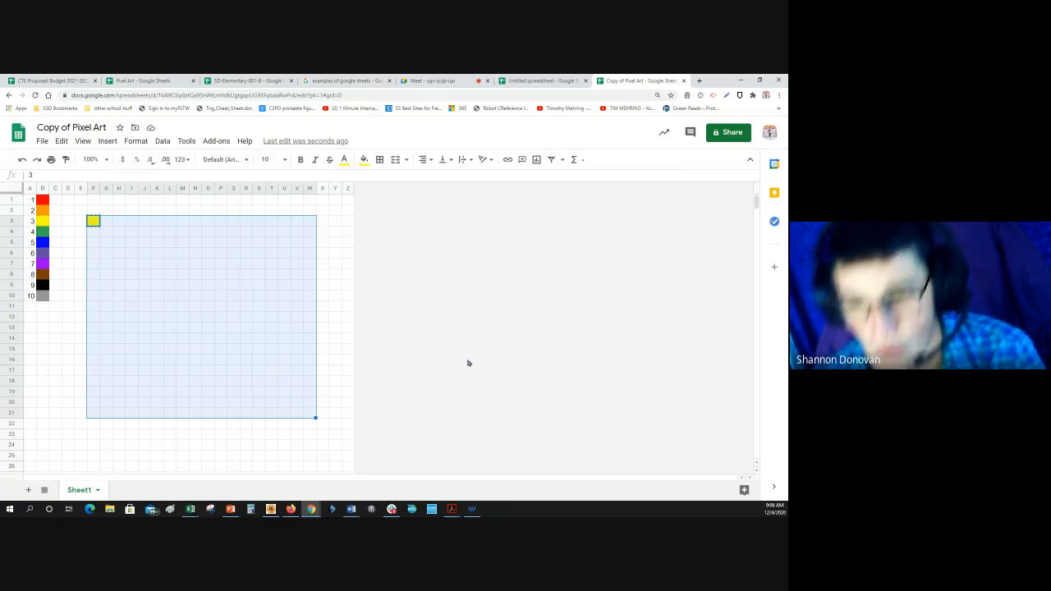
pyautogui.hotkey('ctrl', 'v')
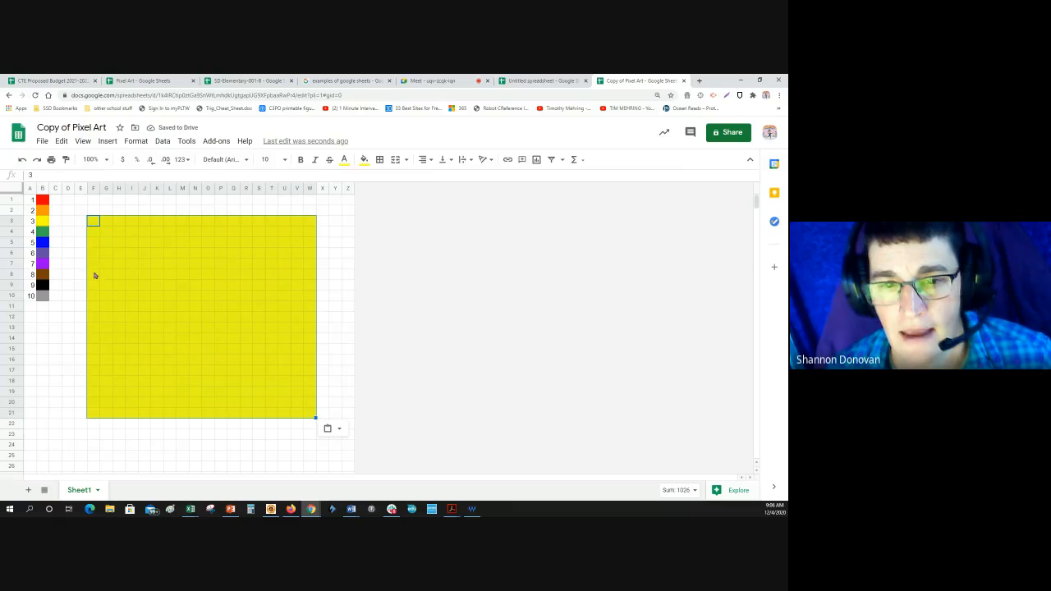
# Enter 9 in cells J7, R7 and N12 to draw the face's black eyes and nose
pyautogui.click(145, 266)
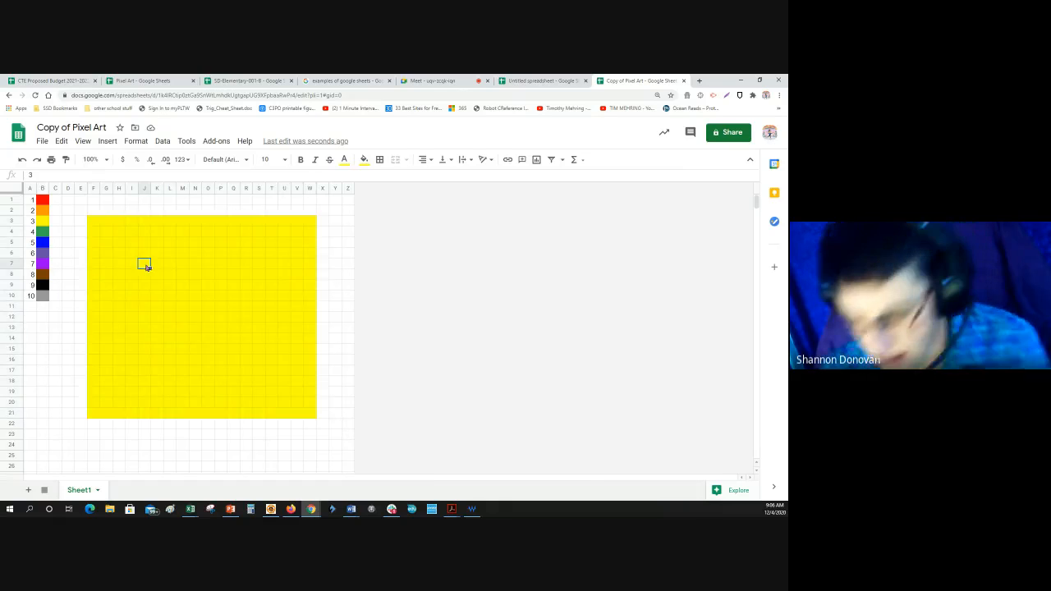
pyautogui.write('9')
pyautogui.press('Return')
pyautogui.click(246, 262)
pyautogui.write('9')
pyautogui.press('Return')
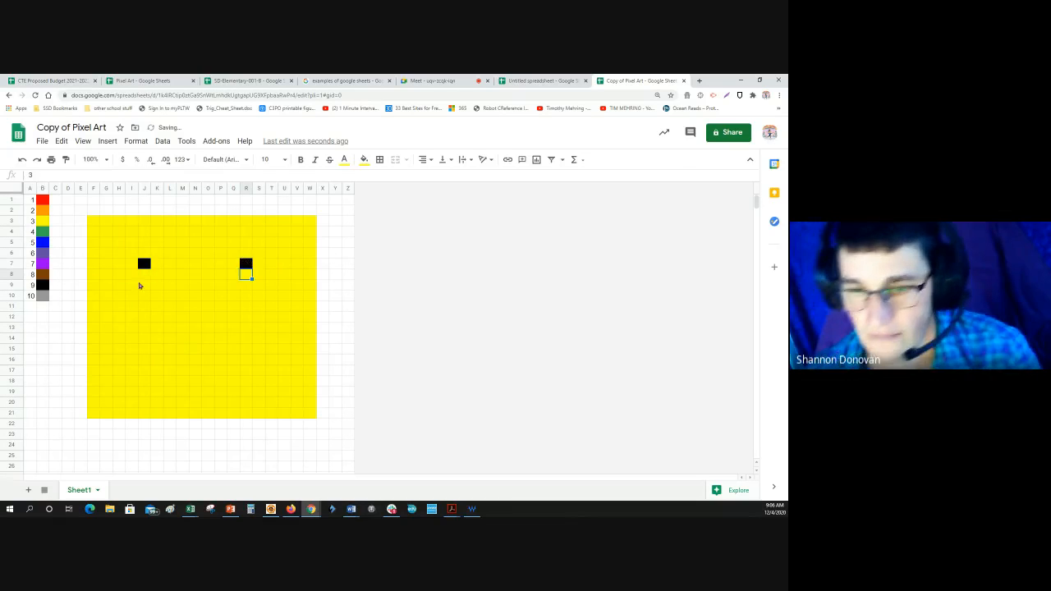
pyautogui.click(196, 318)
pyautogui.write('9')
pyautogui.press('Return')
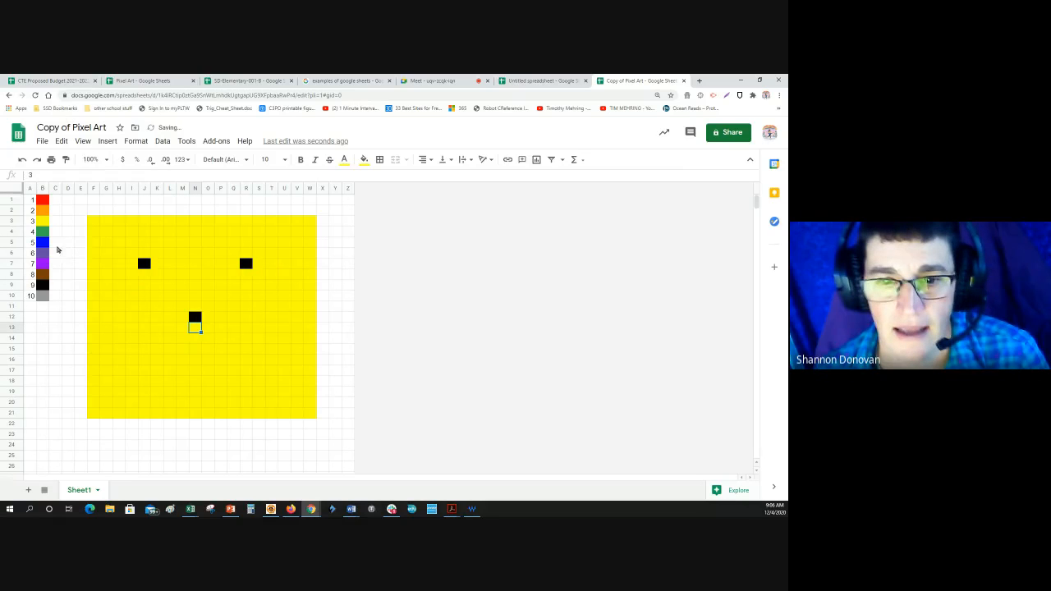
# Enter 2 in cells J13, J14 and J15 to draw the vertical orange end of the mouth
pyautogui.click(45, 212)
pyautogui.moveTo(143, 330); pyautogui.dragTo(145, 355)
pyautogui.write('2')
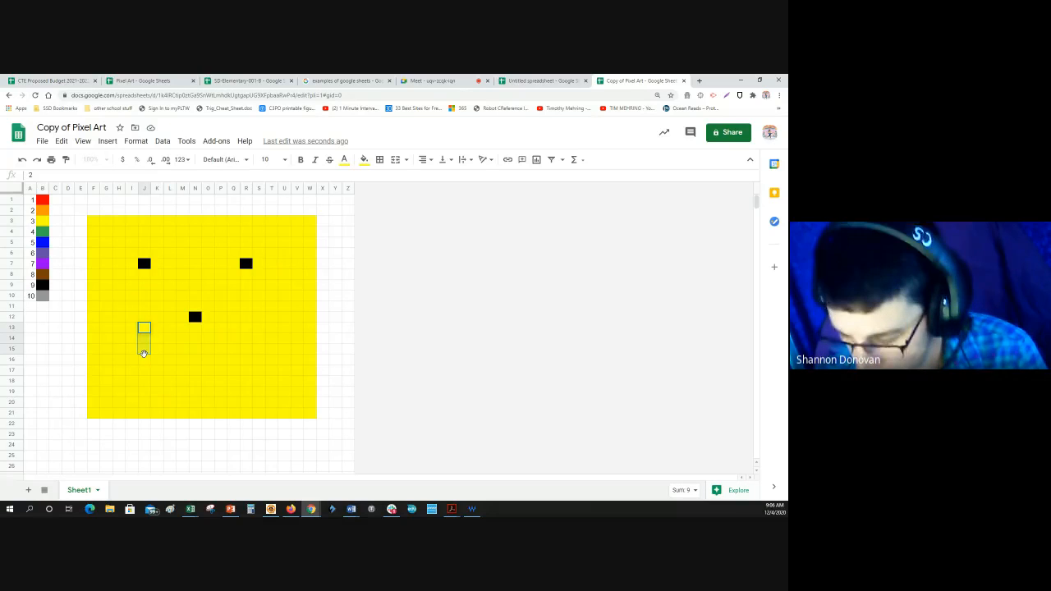
pyautogui.press('Return')
pyautogui.click(170, 359)
pyautogui.click(145, 341)
pyautogui.write('2')
pyautogui.press('Return')
pyautogui.write('2')
pyautogui.press('Return')
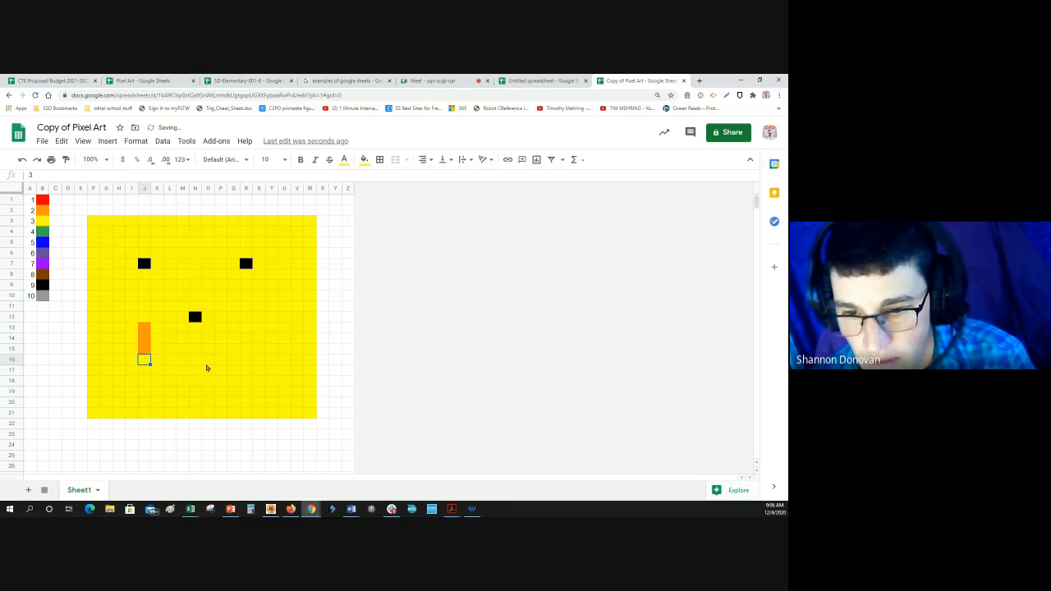
# Enter 2 in cells K16 and L17 to continue the orange mouth diagonally downward
pyautogui.click(155, 360)
pyautogui.write('2')
pyautogui.press('Return')
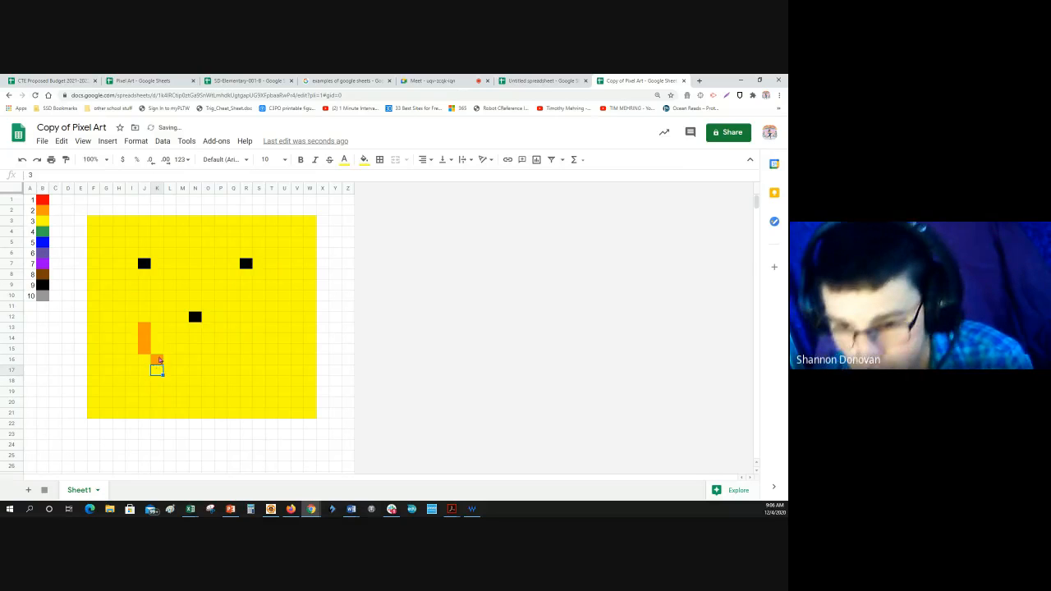
pyautogui.click(169, 369)
pyautogui.write('2')
pyautogui.press('Return')
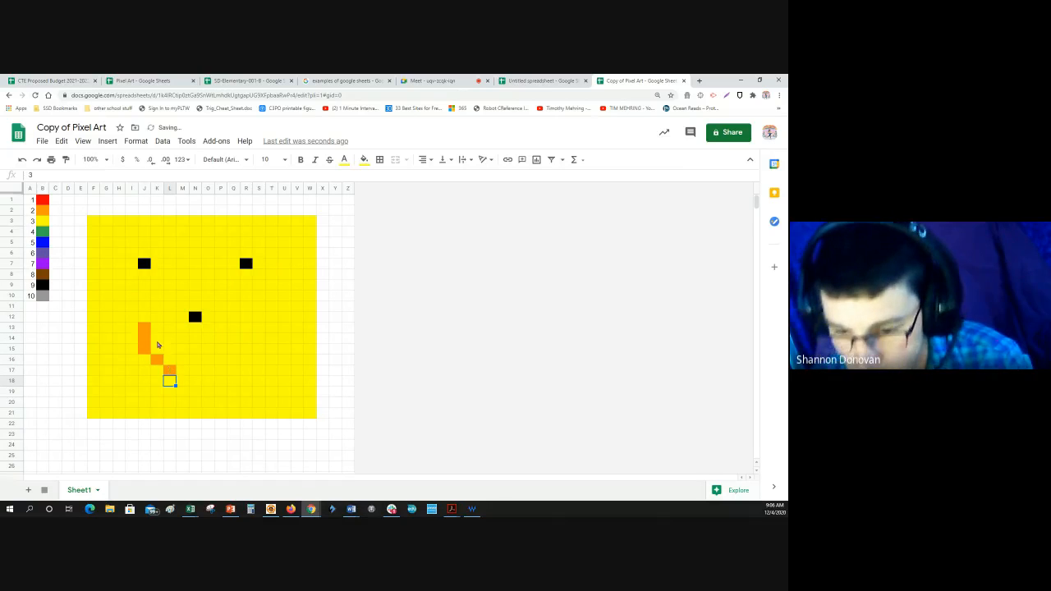
# Copy orange cell L17 into M17:P17 to extend the bottom of the mouth
pyautogui.press('Up')
pyautogui.hotkey('ctrl', 'c')
pyautogui.moveTo(182, 371); pyautogui.dragTo(227, 371)
pyautogui.hotkey('ctrl', 'v')
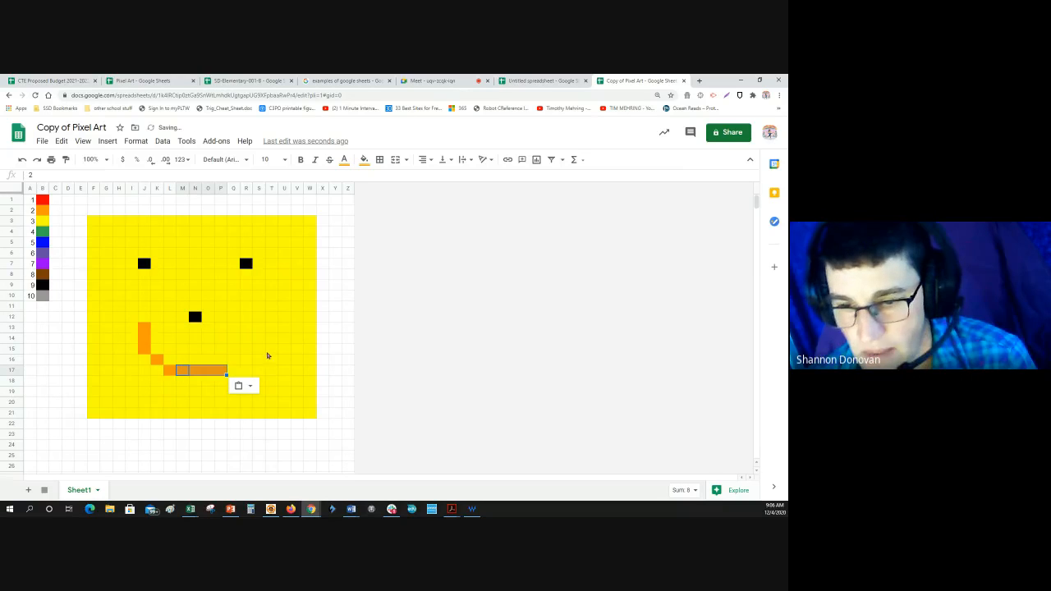
pyautogui.click(208, 434)
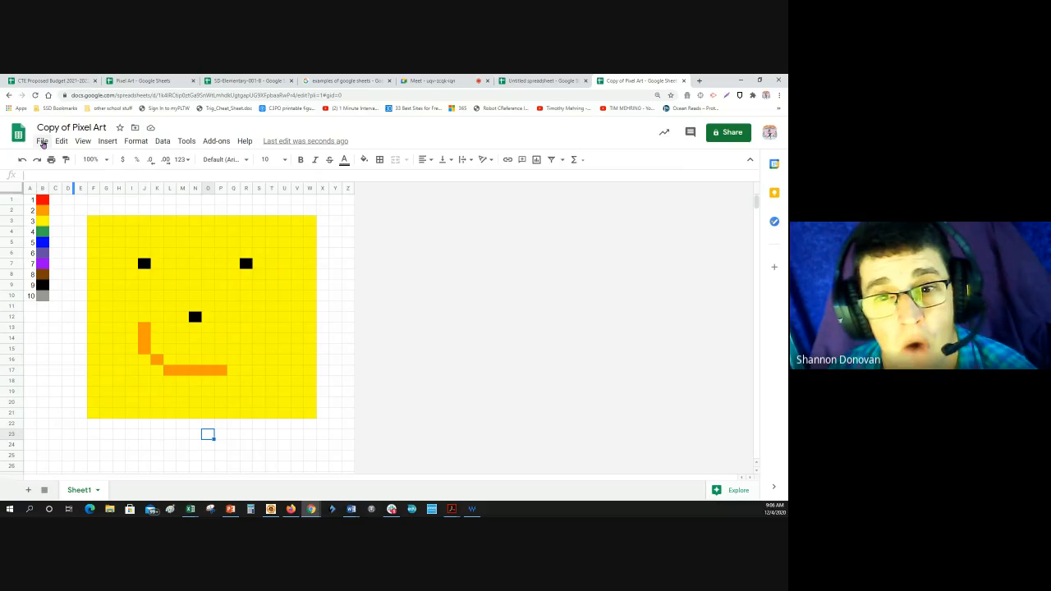
# Make a copy of the spreadsheet named My second drawing in the STEAM ART folder
pyautogui.click(42, 142)
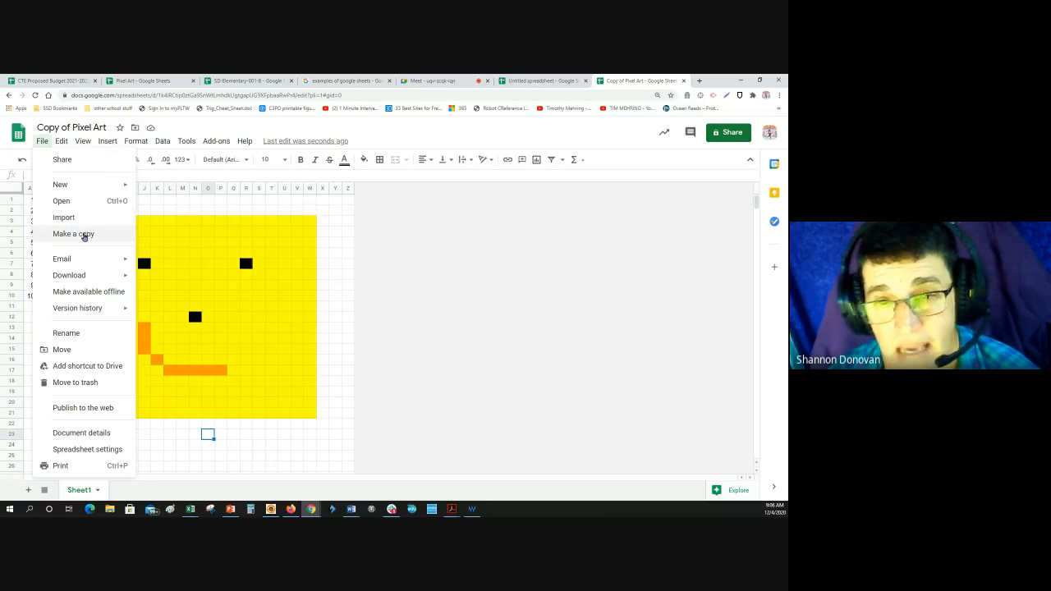
pyautogui.click(84, 235)
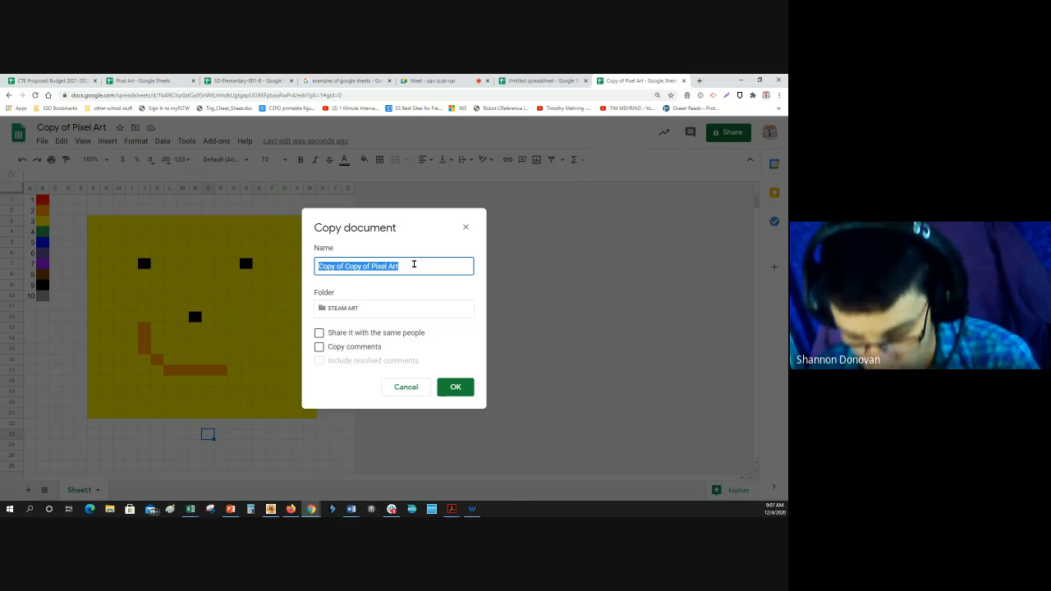
pyautogui.write('My se')
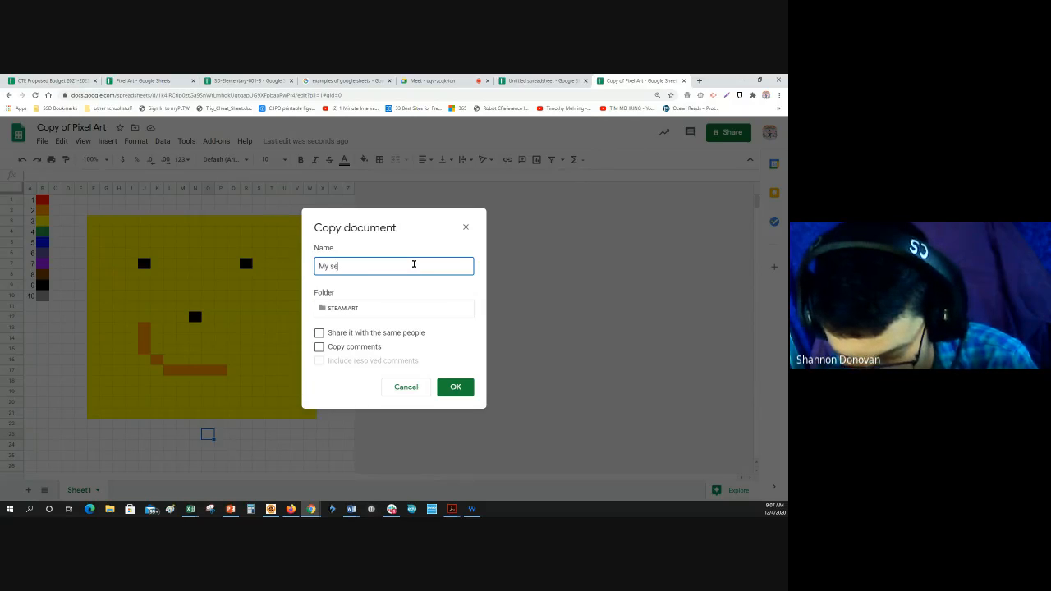
pyautogui.write('cond drawing')
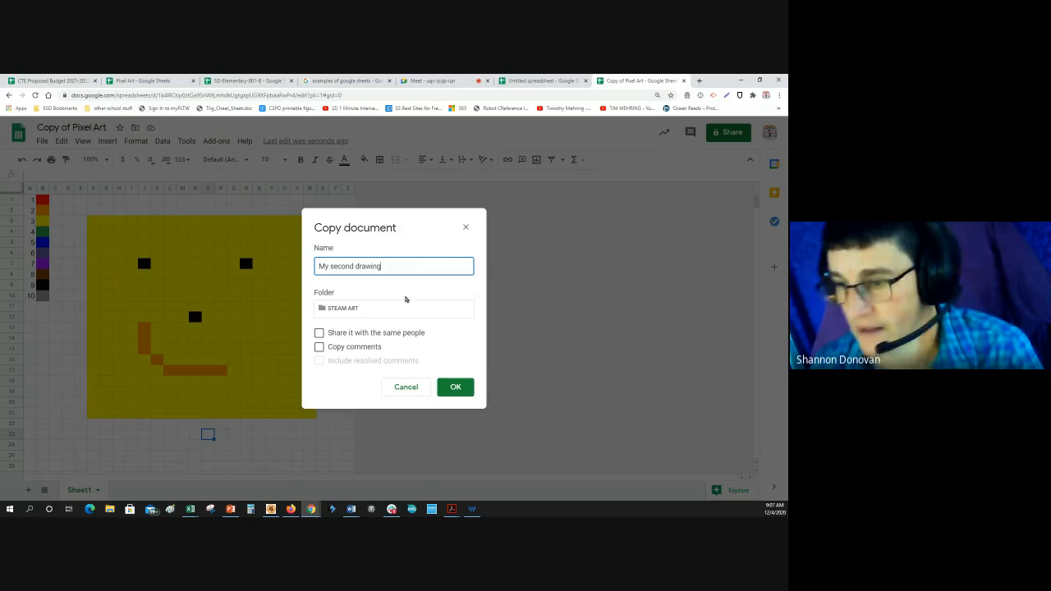
pyautogui.click(455, 387)
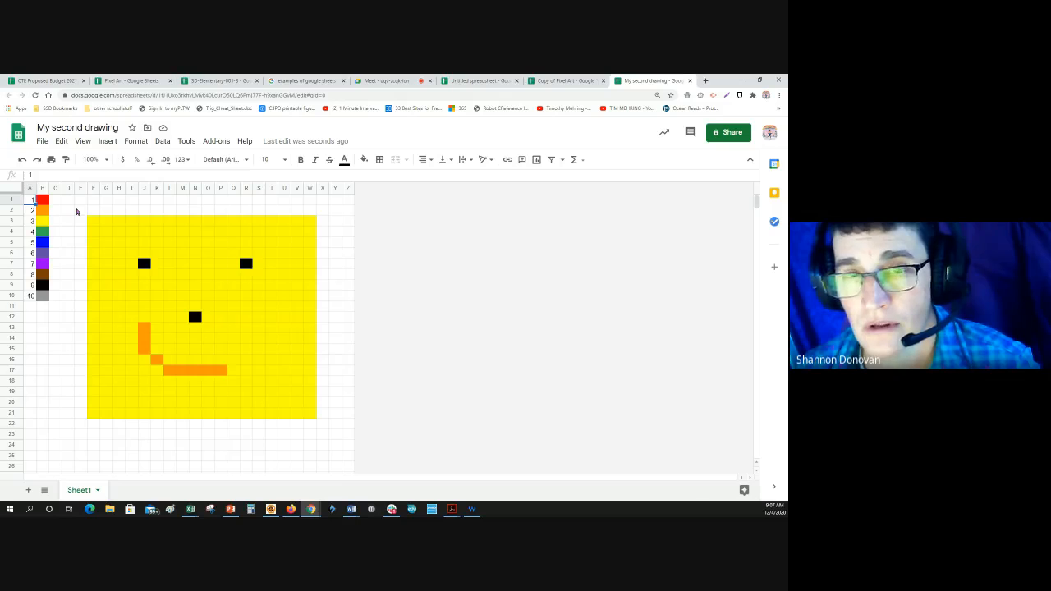
# Clear the face drawing from My second drawing by deleting the contents of E2:X21
pyautogui.click(78, 211)
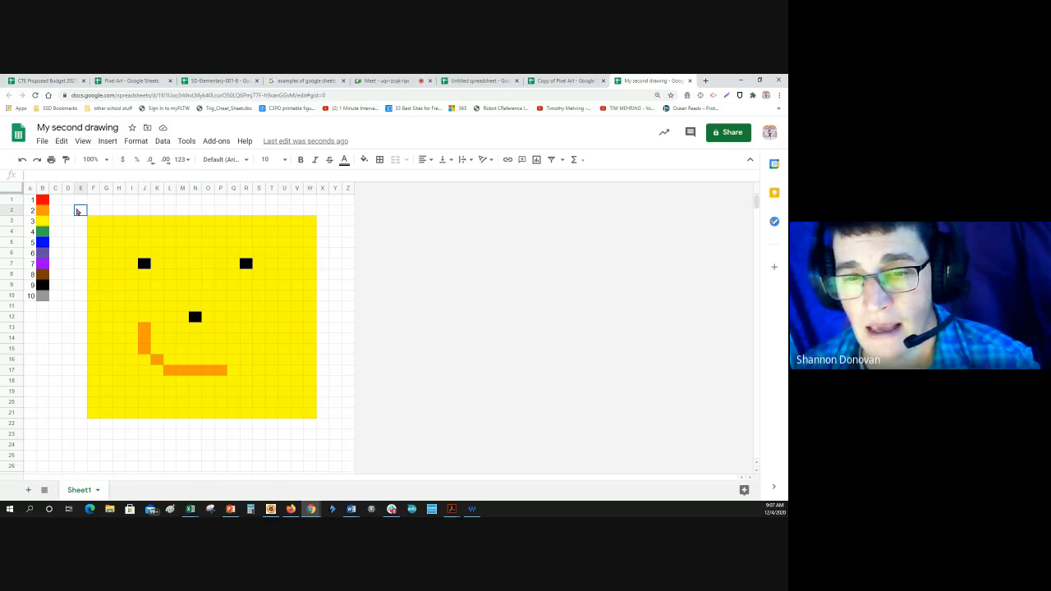
pyautogui.moveTo(78, 211)
pyautogui.mouseDown()
pyautogui.moveTo(117, 262)
pyautogui.moveTo(227, 356)
pyautogui.moveTo(323, 419)
pyautogui.mouseUp()
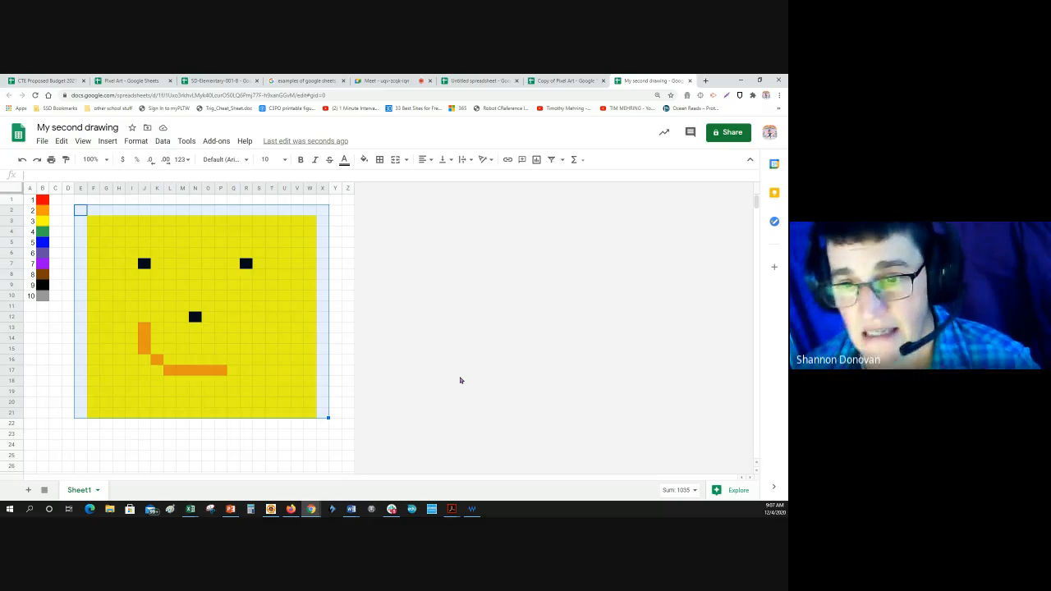
pyautogui.press('Delete')
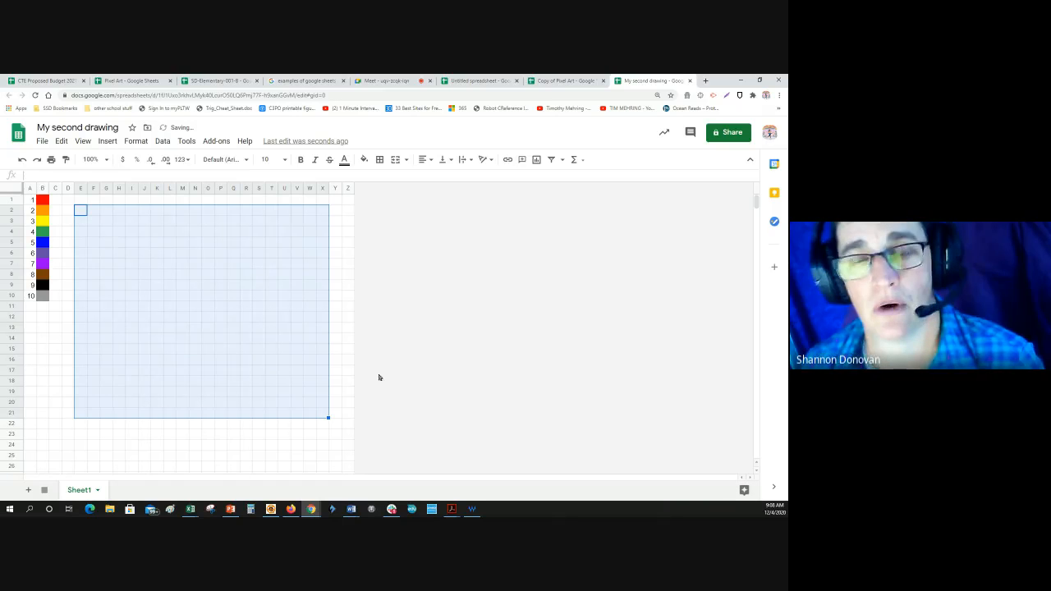
pyautogui.click(297, 456)
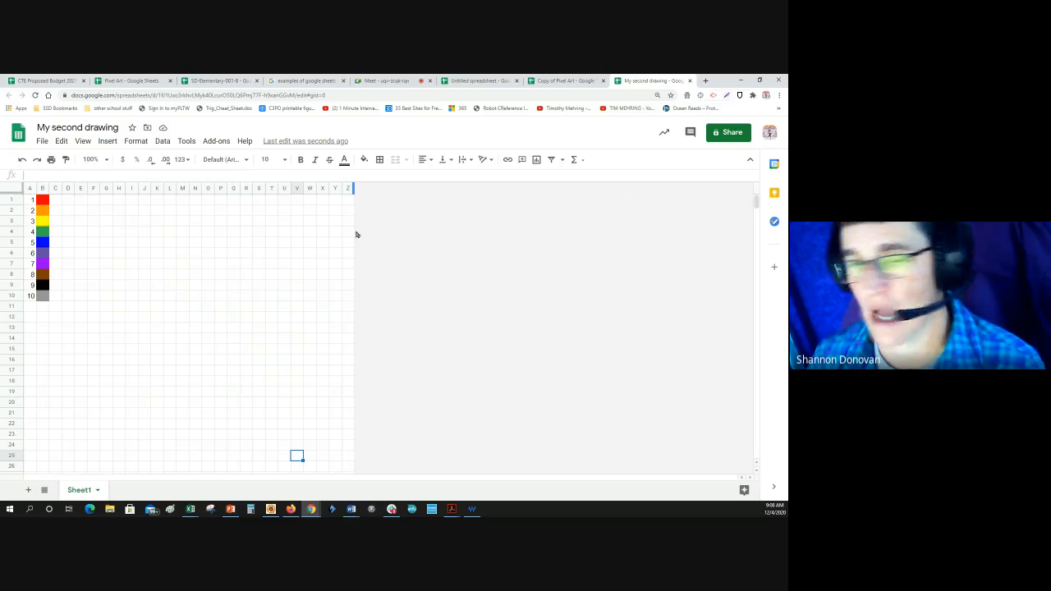
# Undo the deletion of the face drawing
pyautogui.click(22, 160)
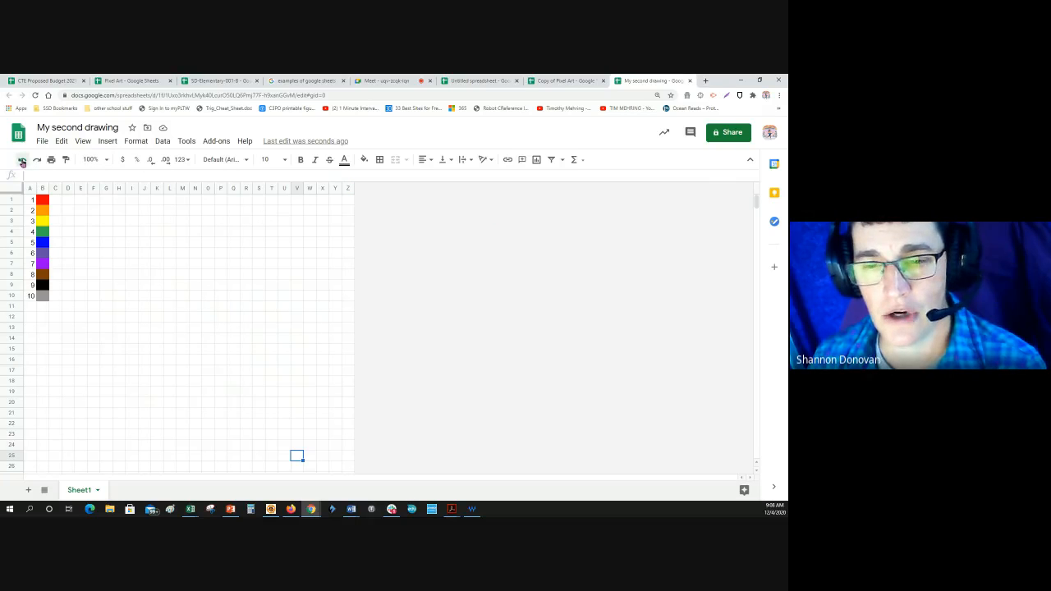
pyautogui.click(573, 311)
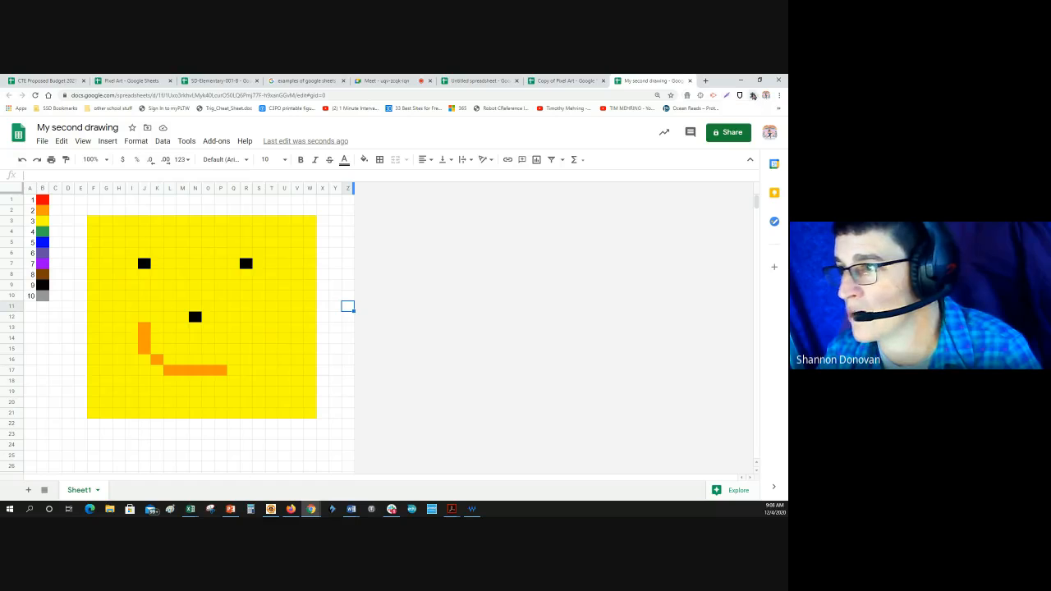
# Capture the yellow face with the Lightshot screenshot extension, selecting an area of about 565 by 503 pixels
pyautogui.click(753, 95)
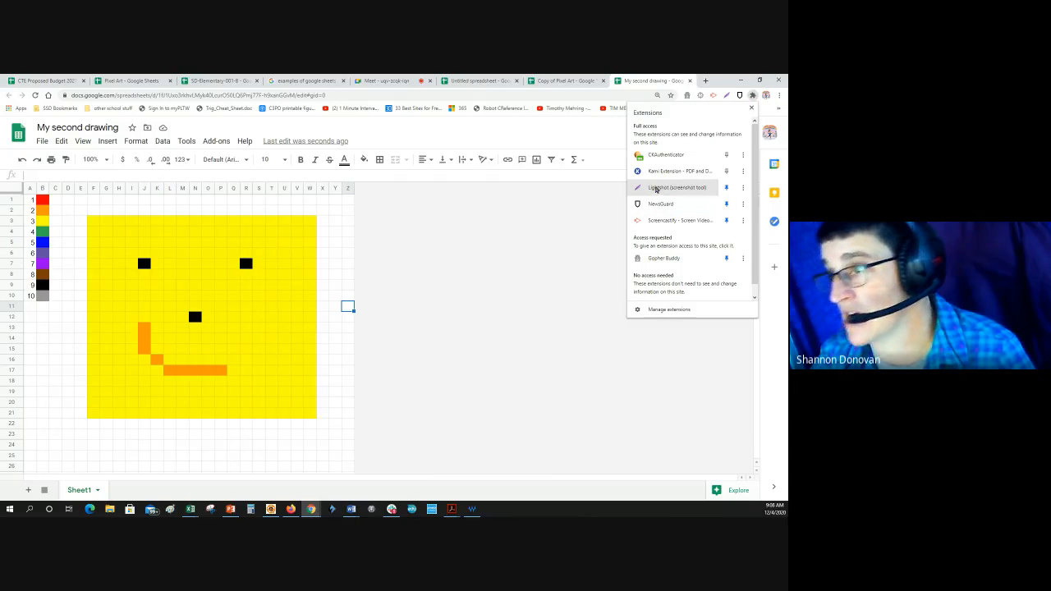
pyautogui.click(656, 188)
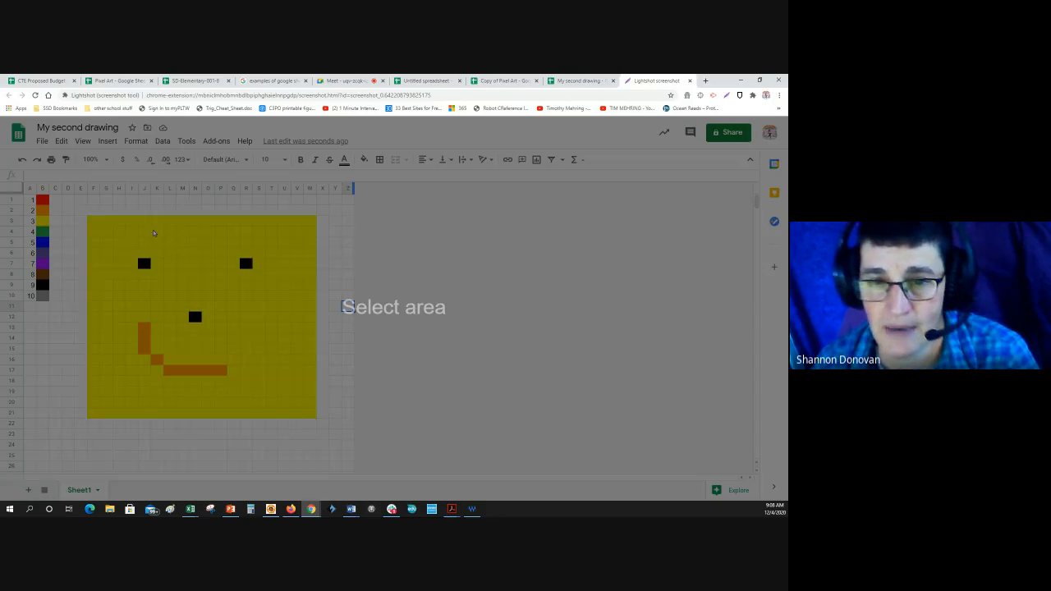
pyautogui.moveTo(87, 216); pyautogui.dragTo(318, 421)
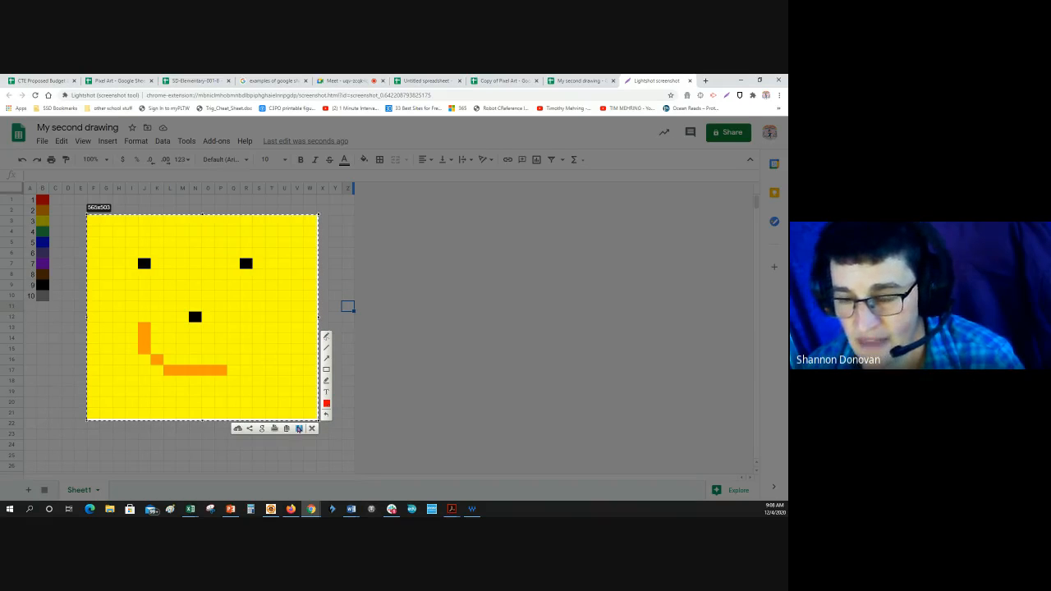
# Save the captured screenshot to the Downloads folder as a PNG image named Badge1 SD
pyautogui.click(299, 429)
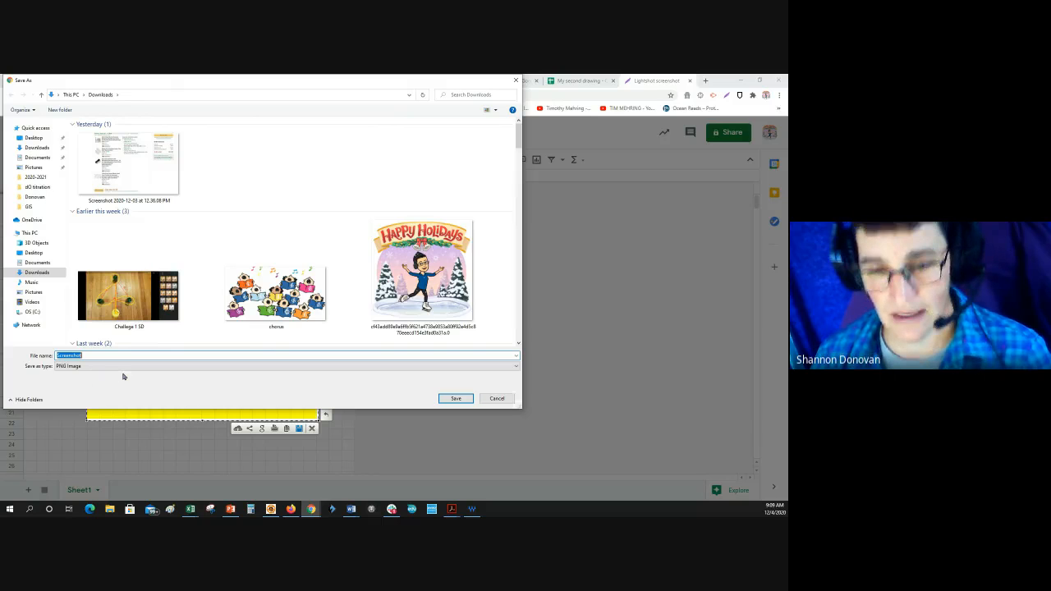
pyautogui.write('Bed')
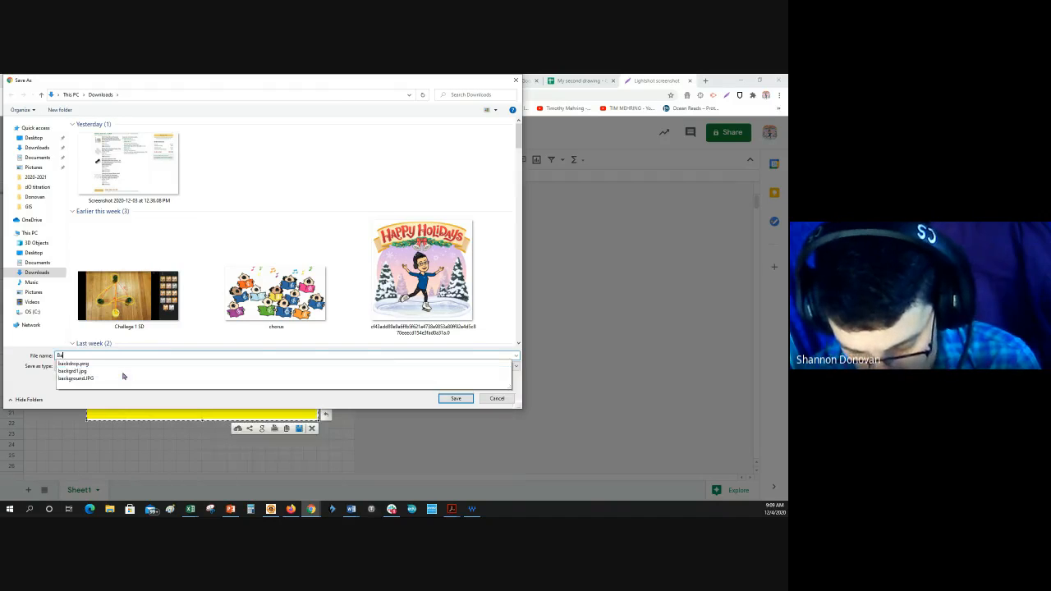
pyautogui.write('ge1 SD')
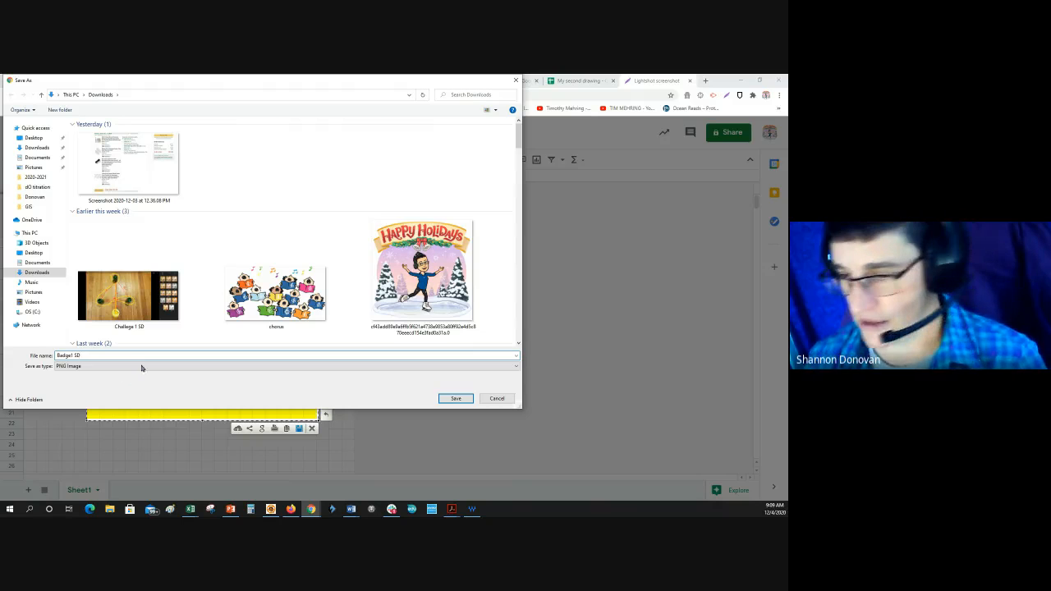
pyautogui.click(457, 400)
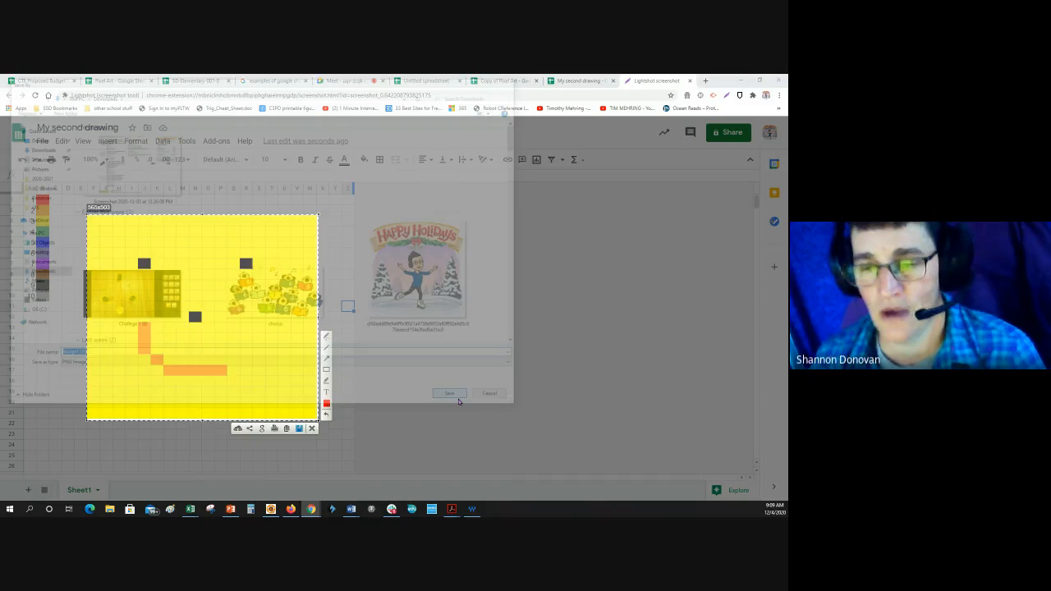